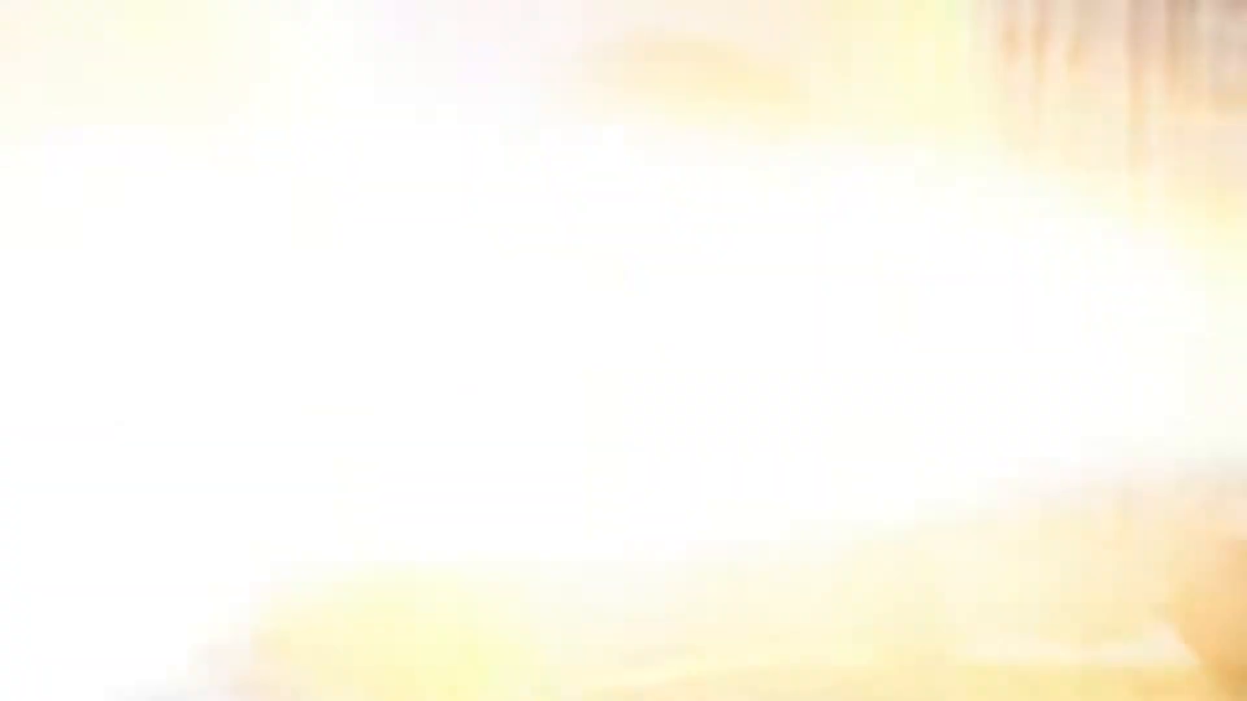
Search Fiverr for "data clean" and look through the gigs found.
{"action": "type", "text": "data clean"}
{"action": "key", "text": "Return"}
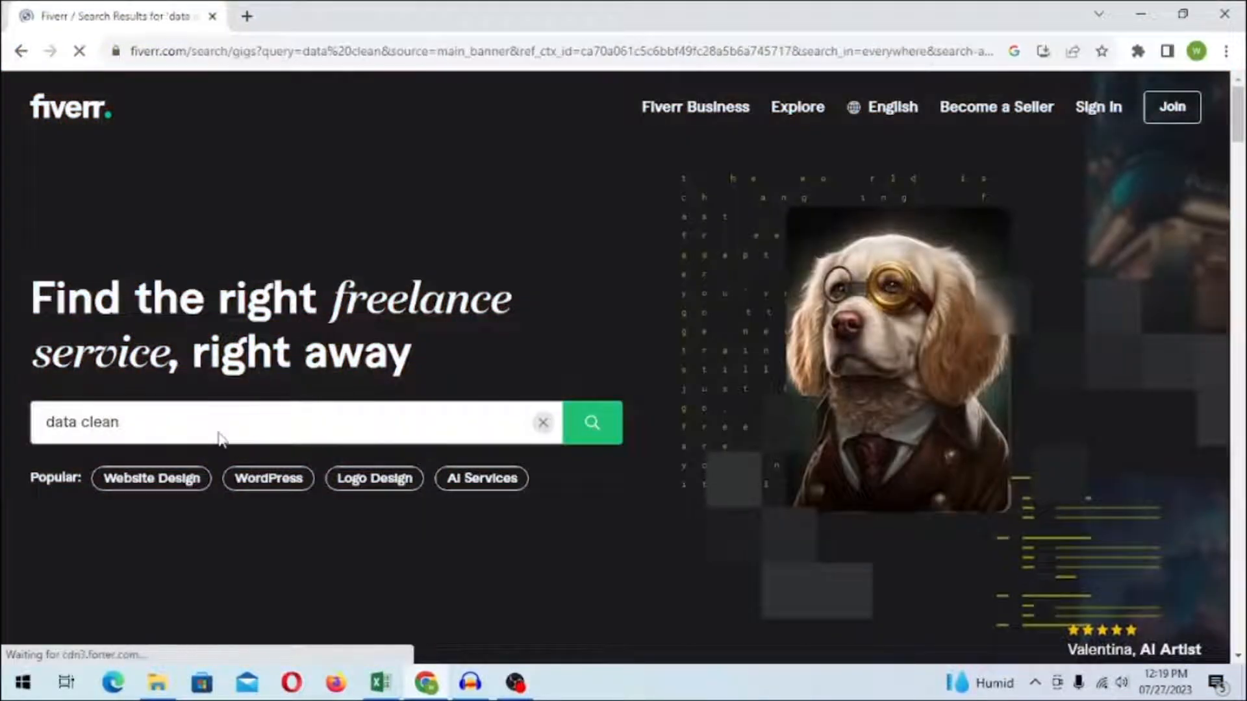
{"action": "scroll", "coordinate": [271, 286], "scroll_direction": "down", "scroll_amount": 1}
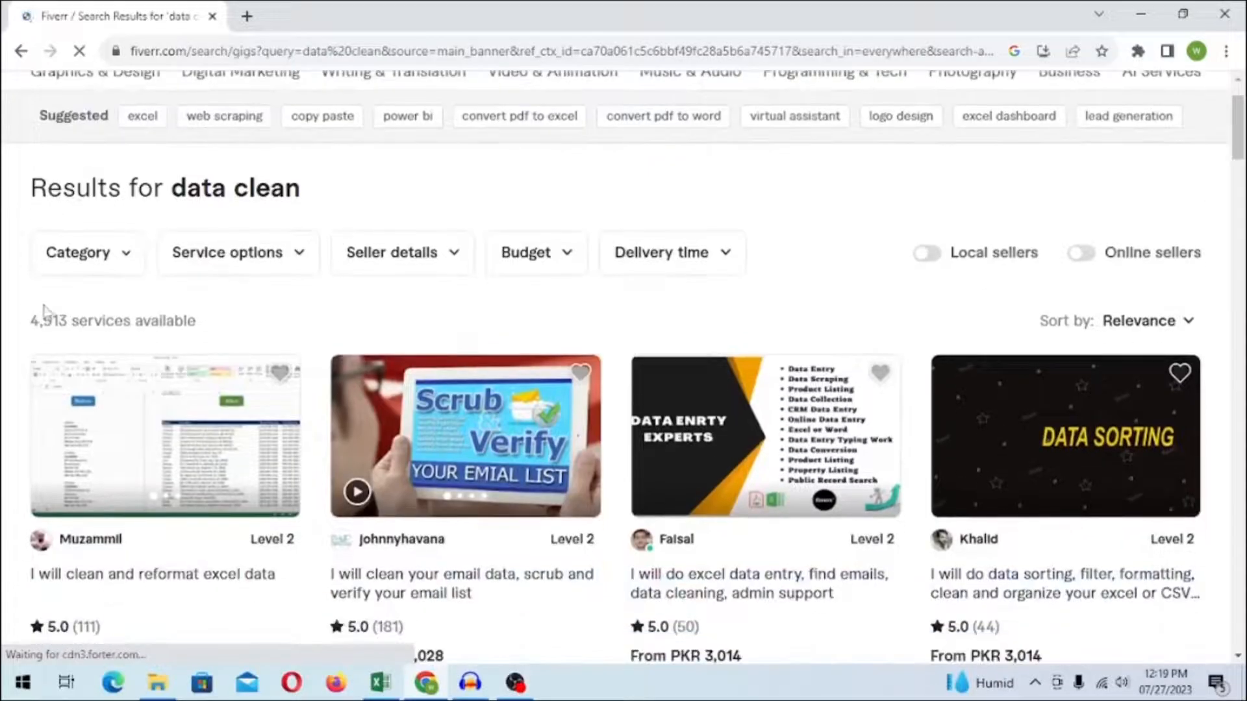
{"action": "left_click_drag", "start_coordinate": [178, 195], "coordinate": [320, 195]}
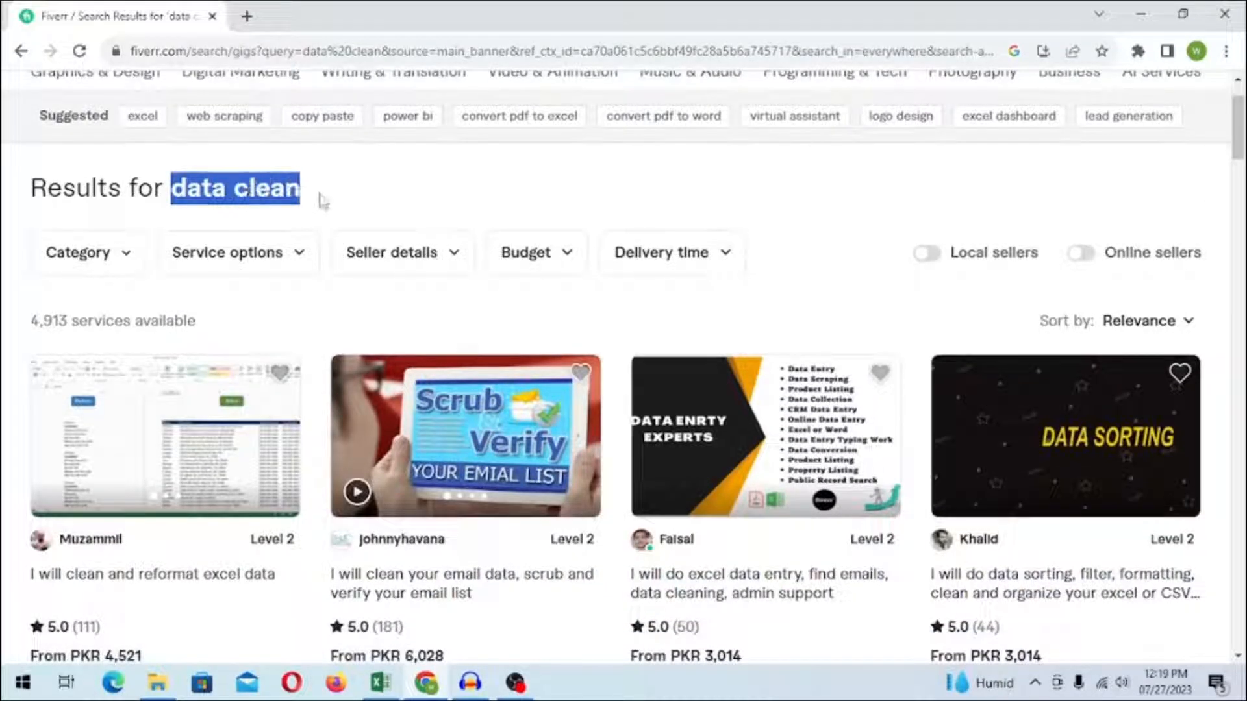
{"action": "scroll", "coordinate": [362, 228], "scroll_direction": "down", "scroll_amount": 8}
{"action": "scroll", "coordinate": [557, 214], "scroll_direction": "up", "scroll_amount": 8}
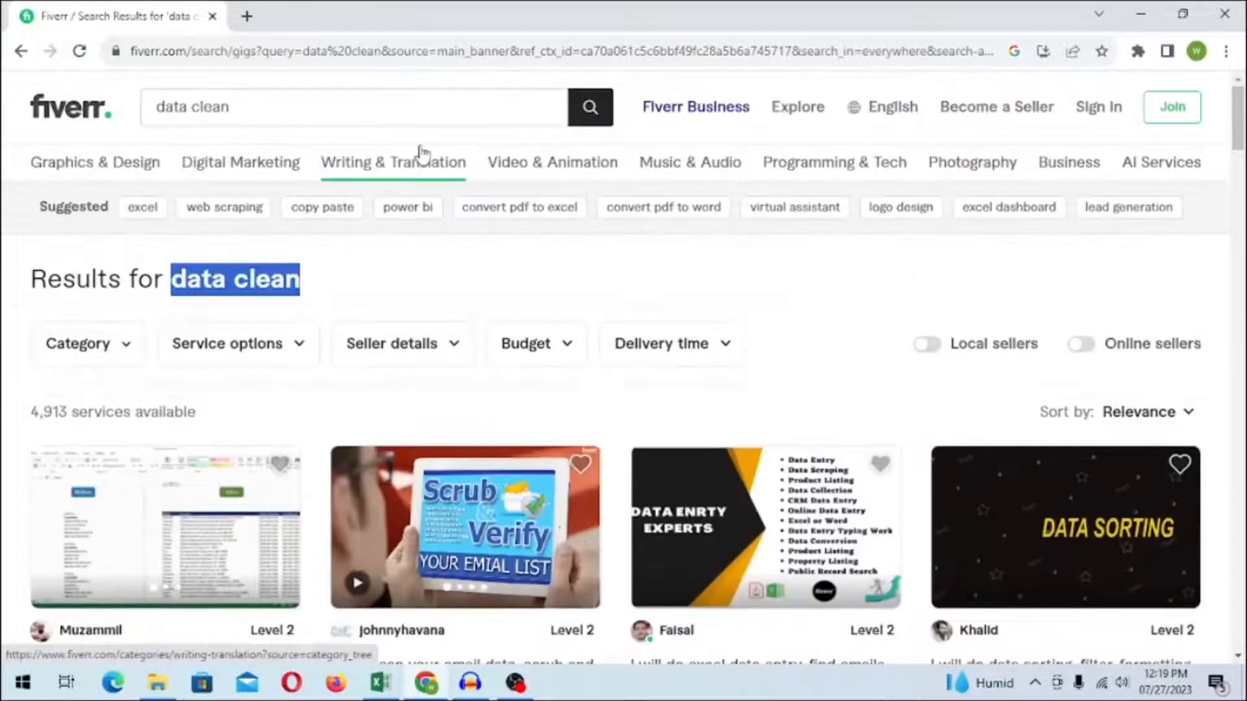
Open the "I will clean, scrub, organize, format, merge, split, sort excel or CSV data" gig in a separate tab and switch to it.
{"action": "left_click", "coordinate": [927, 388]}
{"action": "scroll", "coordinate": [929, 331], "scroll_direction": "down", "scroll_amount": 5}
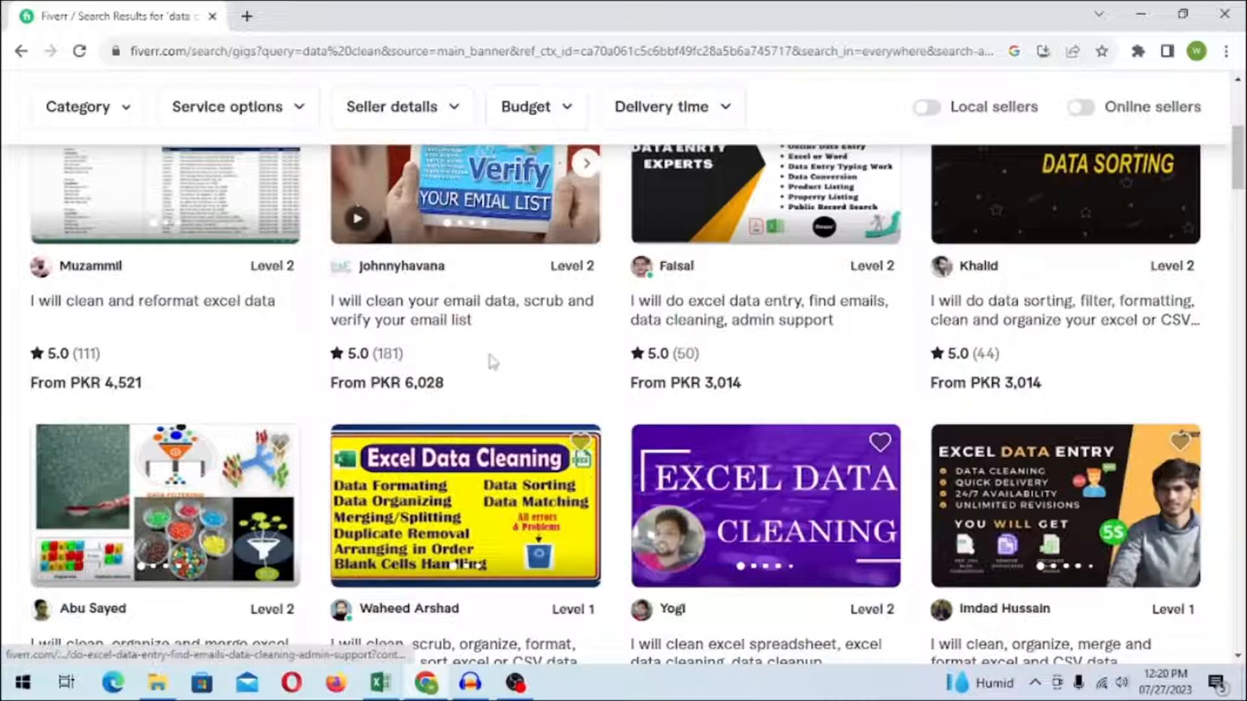
{"action": "scroll", "coordinate": [501, 486], "scroll_direction": "up", "scroll_amount": 5}
{"action": "scroll", "coordinate": [501, 486], "scroll_direction": "down", "scroll_amount": 3}
{"action": "middle_click", "coordinate": [465, 423]}
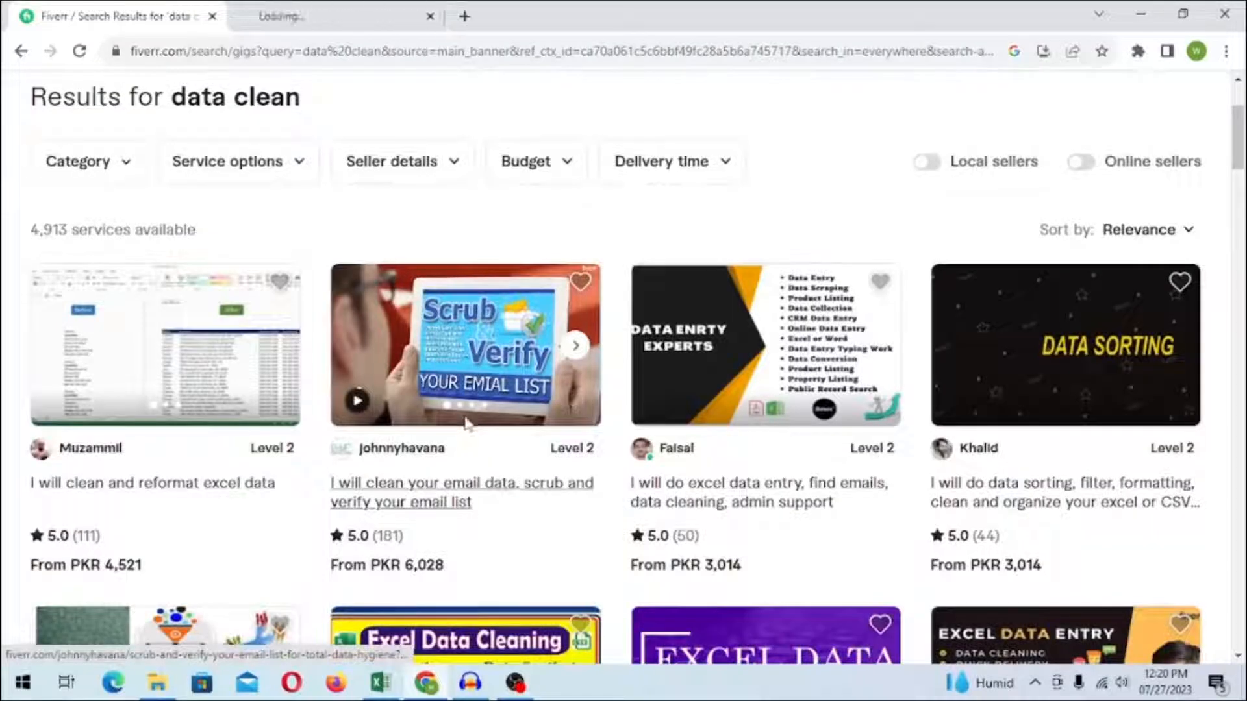
{"action": "mouse_move", "coordinate": [890, 455]}
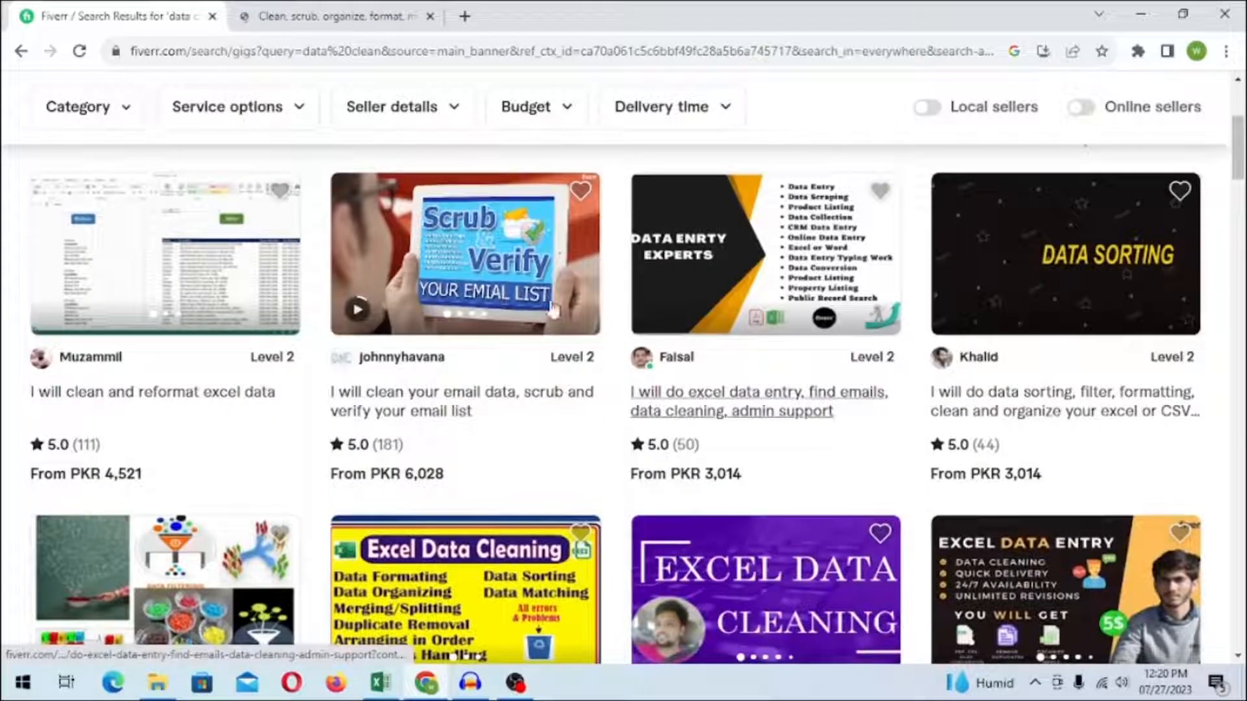
{"action": "scroll", "coordinate": [754, 390], "scroll_direction": "down", "scroll_amount": 4}
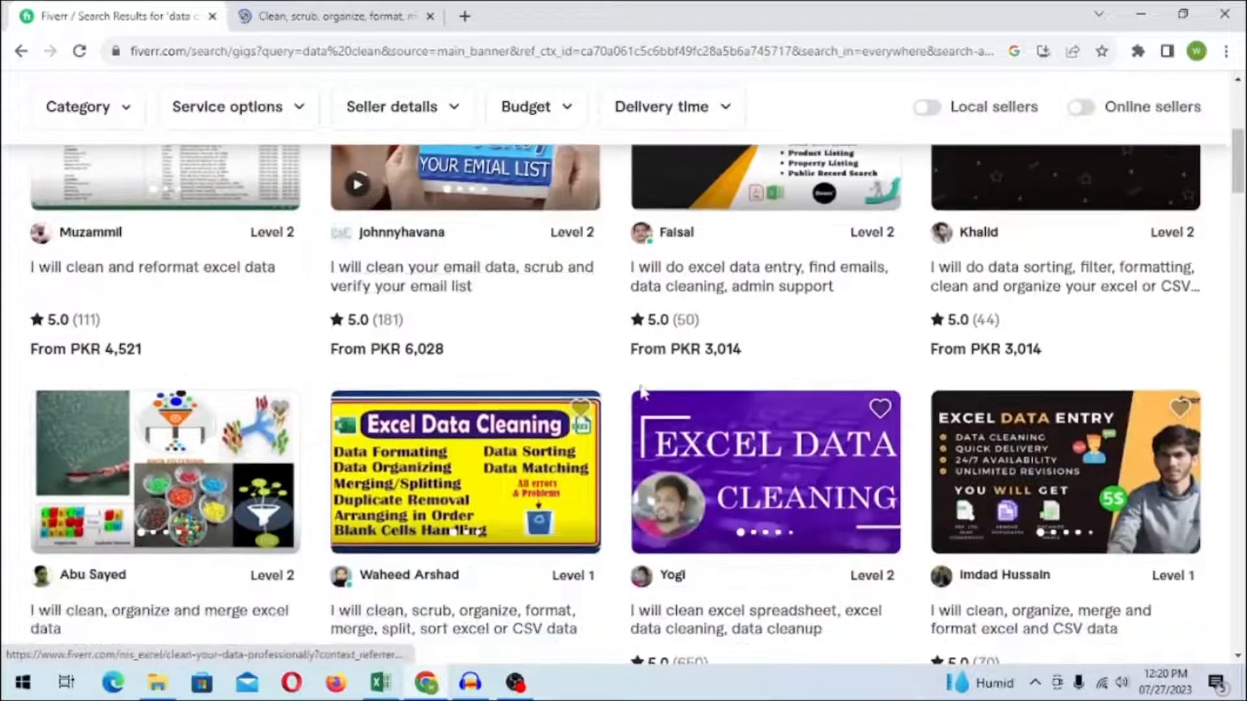
{"action": "left_click", "coordinate": [261, 14]}
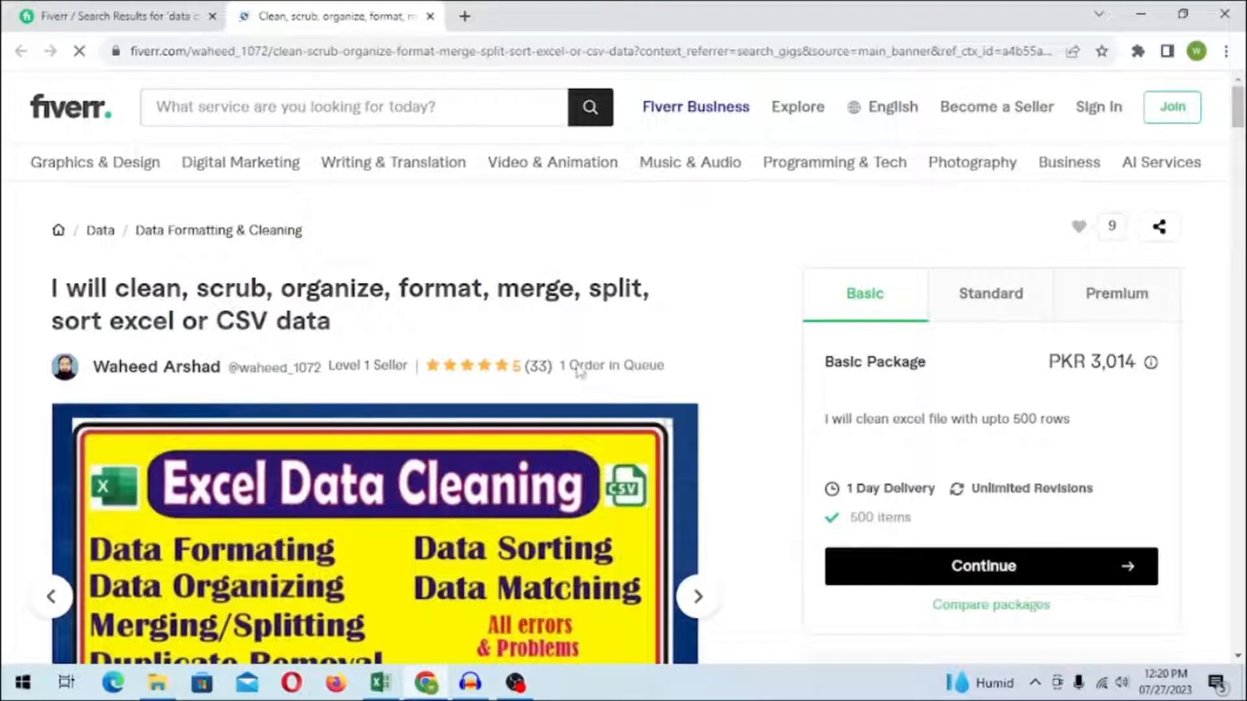
Examine the gig's order queue and compare the row limits and prices of its Basic and Premium packages.
{"action": "left_click_drag", "start_coordinate": [565, 363], "coordinate": [680, 377]}
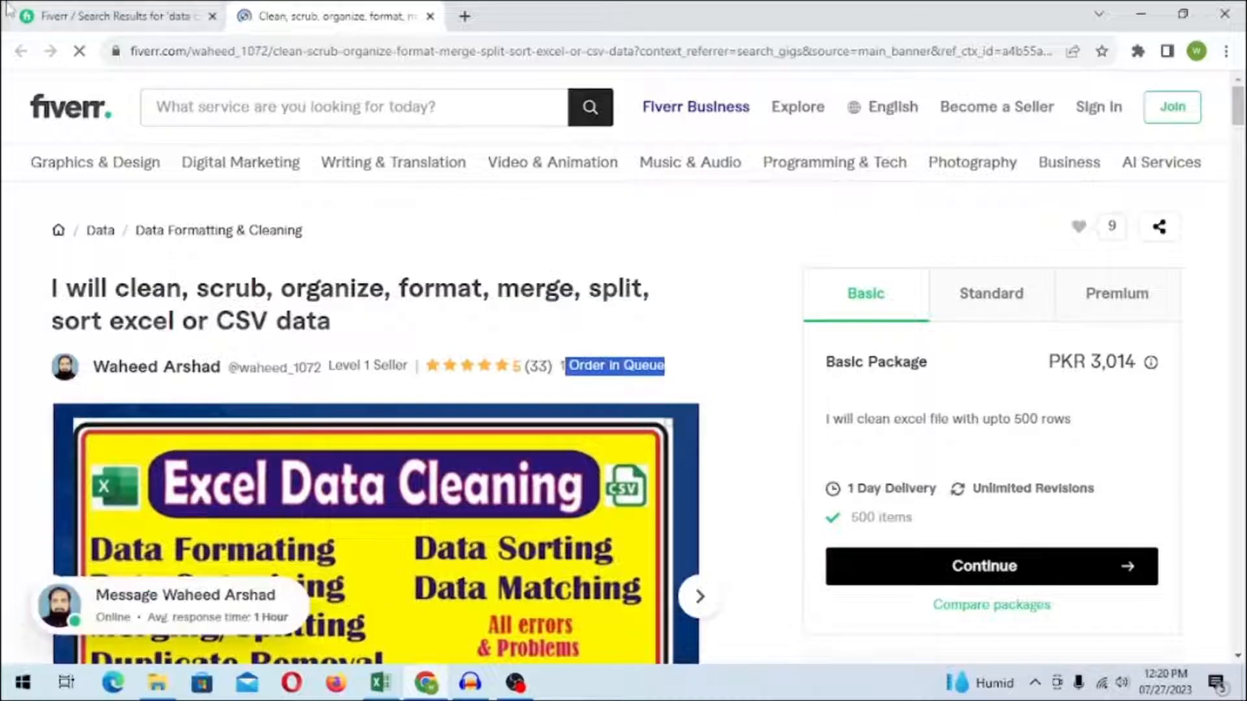
{"action": "left_click_drag", "start_coordinate": [842, 363], "coordinate": [904, 370]}
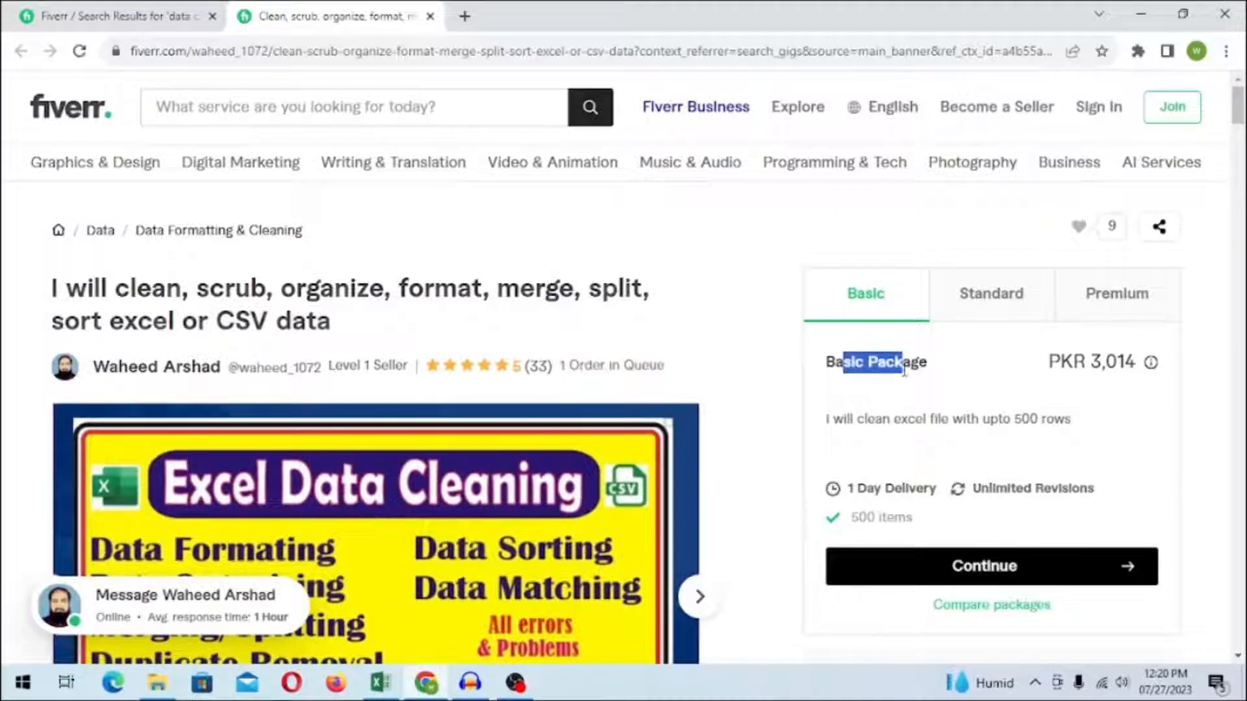
{"action": "left_click_drag", "start_coordinate": [1011, 420], "coordinate": [1053, 429]}
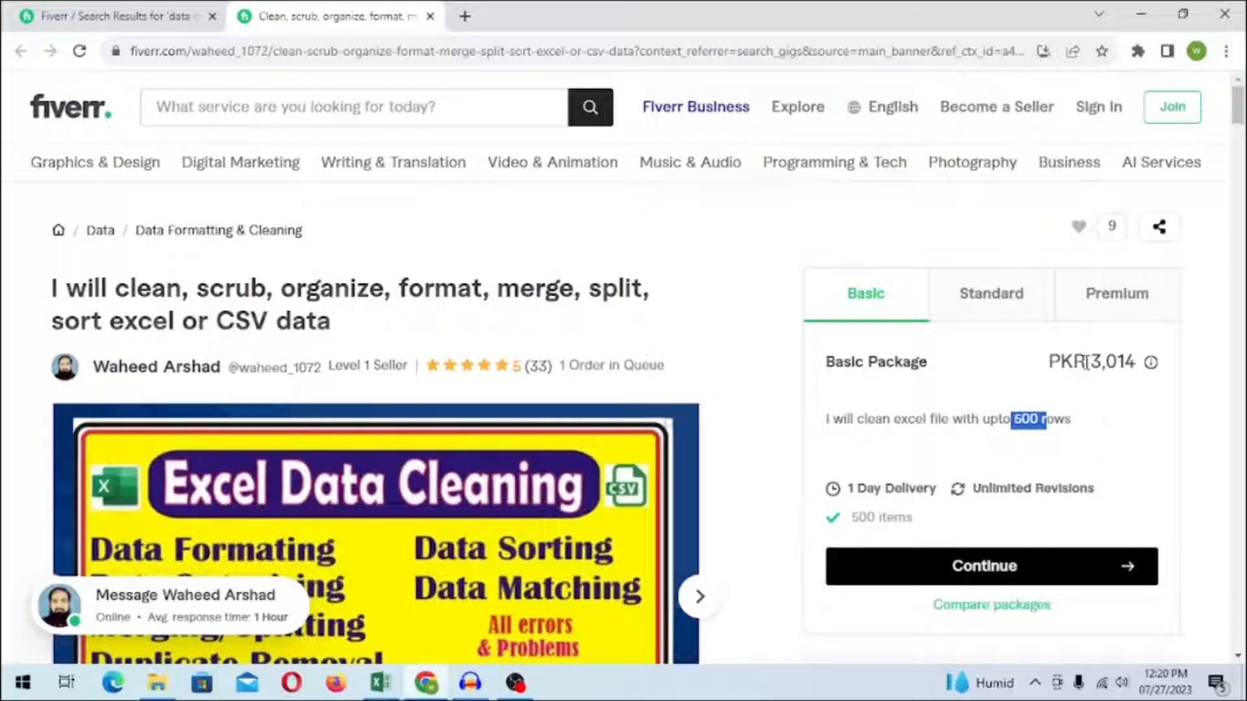
{"action": "left_click_drag", "start_coordinate": [1093, 362], "coordinate": [1163, 367]}
{"action": "left_click", "coordinate": [1110, 294]}
{"action": "left_click_drag", "start_coordinate": [1007, 425], "coordinate": [1047, 435]}
{"action": "left_click_drag", "start_coordinate": [1092, 361], "coordinate": [1186, 372]}
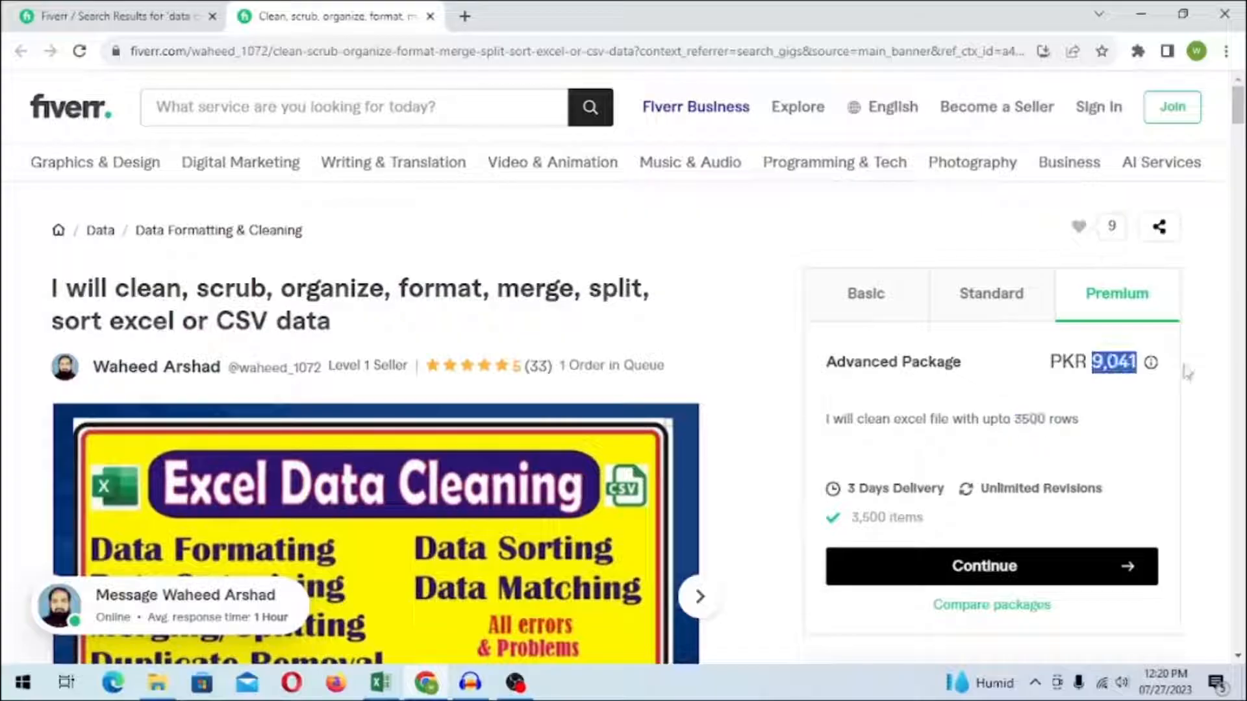
Look over the gig's reviews, portfolio and cover image.
{"action": "left_click", "coordinate": [538, 365]}
{"action": "scroll", "coordinate": [554, 377], "scroll_direction": "up", "scroll_amount": 20}
{"action": "scroll", "coordinate": [553, 370], "scroll_direction": "up", "scroll_amount": 15}
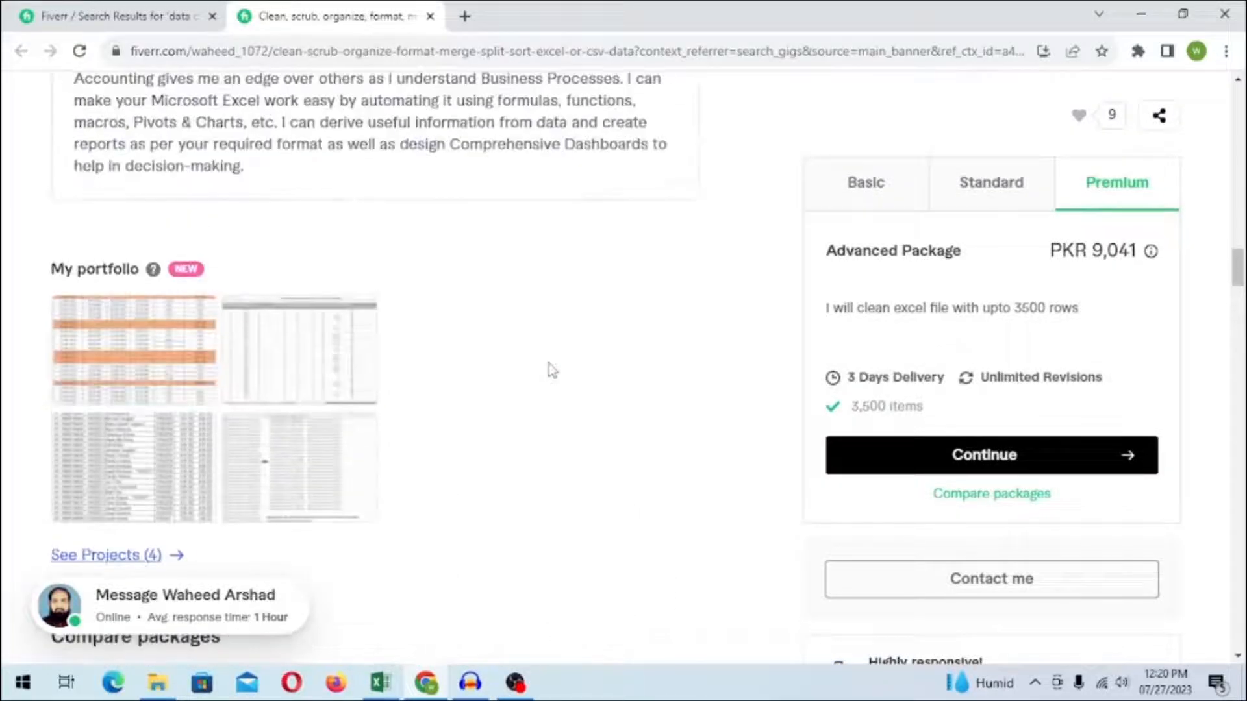
{"action": "scroll", "coordinate": [552, 352], "scroll_direction": "up", "scroll_amount": 4}
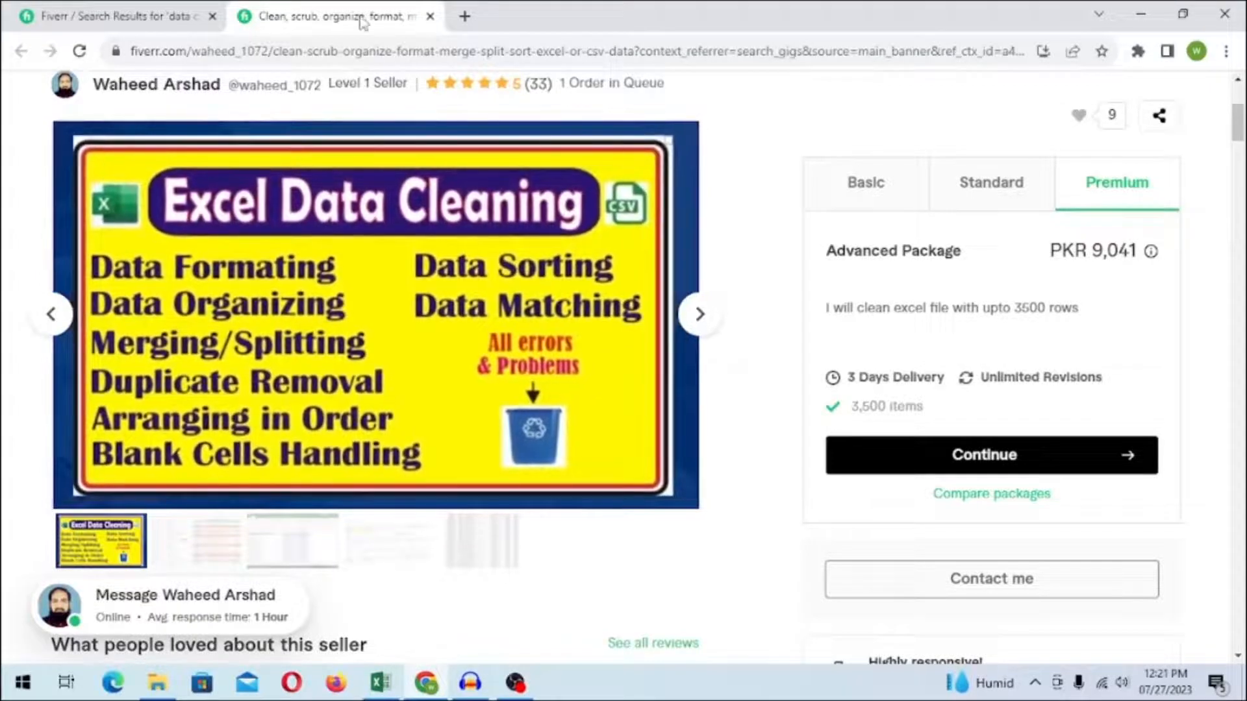
Switch to Excel's "3- Text To Colum practice File" workbook and look through the company records in column A.
{"action": "left_click", "coordinate": [381, 682]}
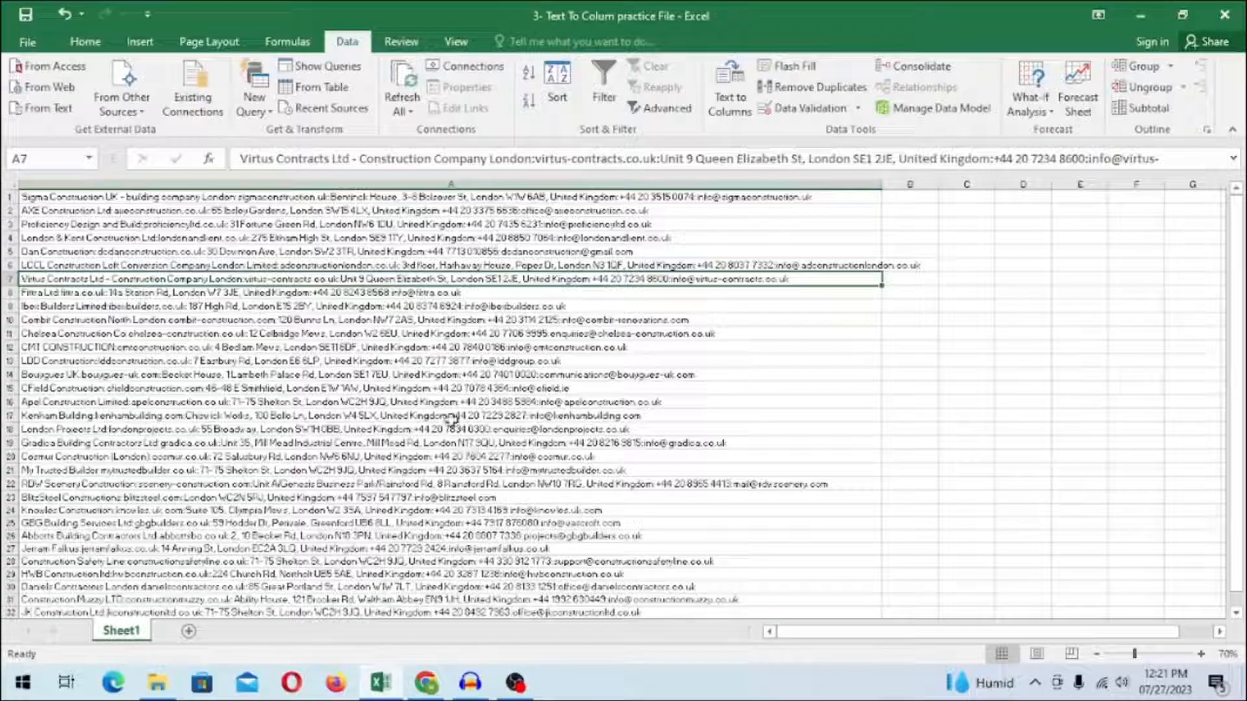
{"action": "scroll", "coordinate": [452, 419], "scroll_direction": "up", "scroll_amount": 3}
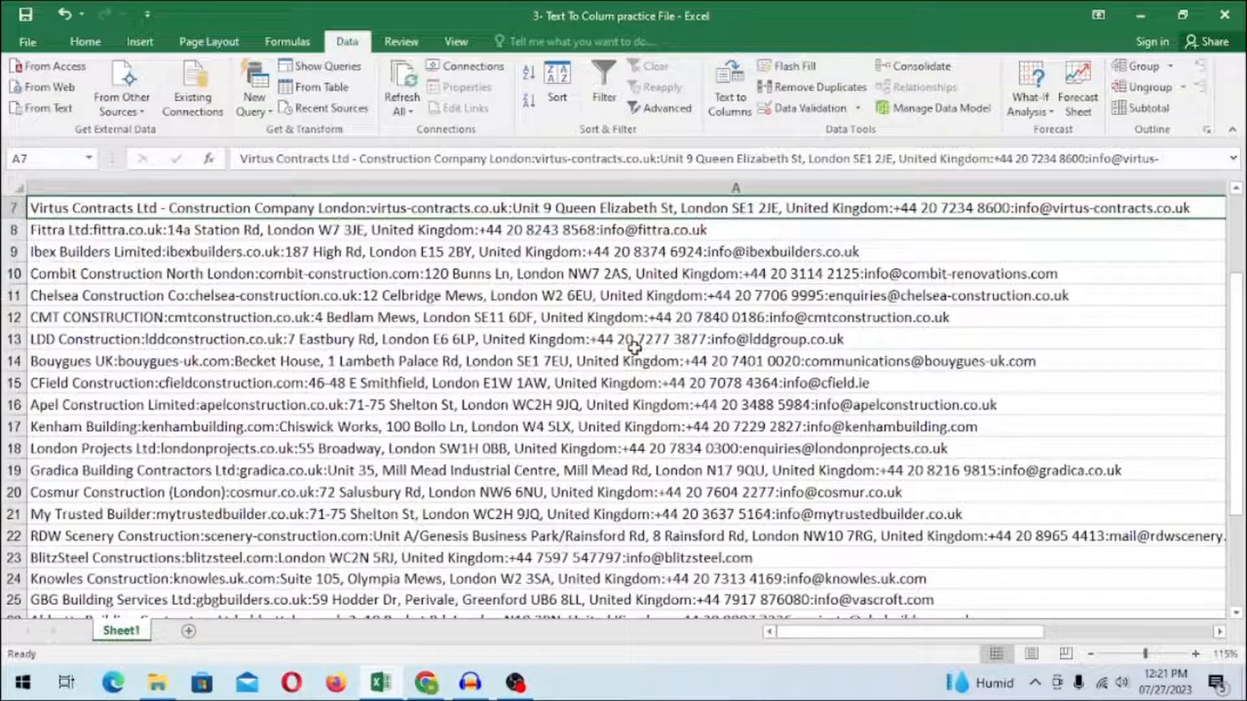
{"action": "scroll", "coordinate": [635, 349], "scroll_direction": "down", "scroll_amount": 3}
{"action": "scroll", "coordinate": [637, 363], "scroll_direction": "up", "scroll_amount": 5}
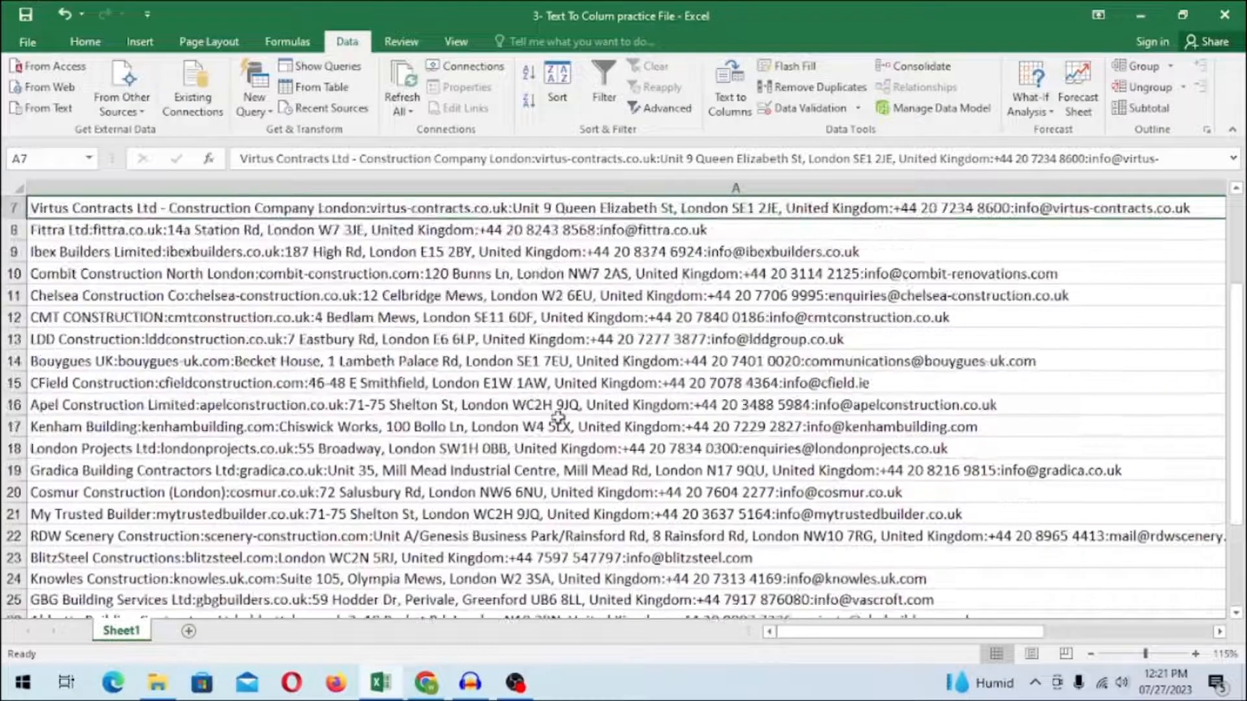
{"action": "left_click", "coordinate": [734, 388]}
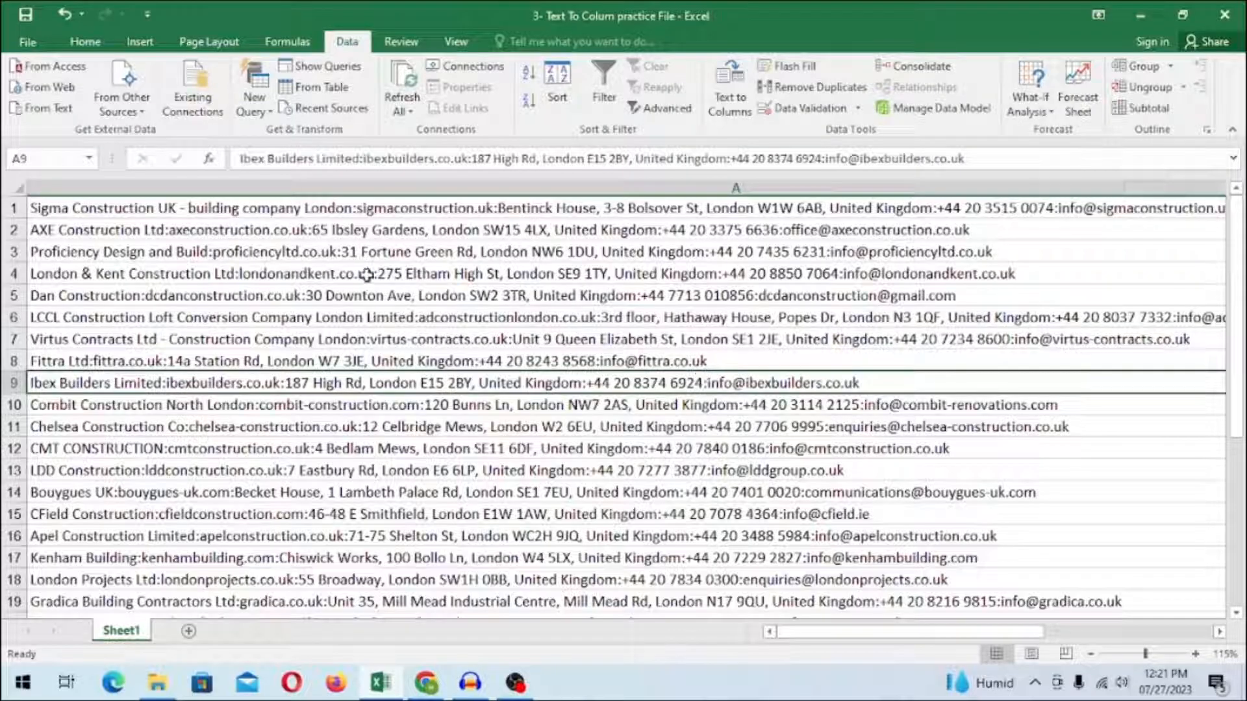
{"action": "scroll", "coordinate": [255, 448], "scroll_direction": "up", "scroll_amount": 2}
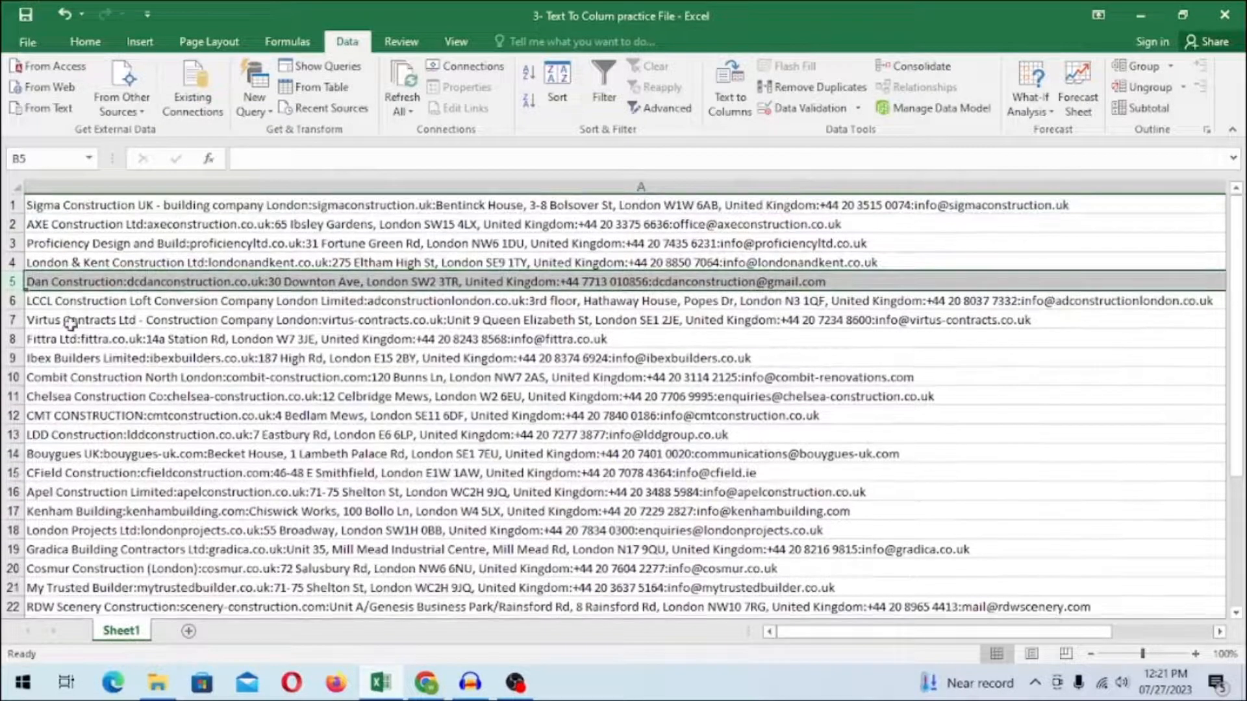
Insert blank rows at rows 5, 8 and 16 between the company records.
{"action": "right_click", "coordinate": [14, 286]}
{"action": "left_click", "coordinate": [53, 414]}
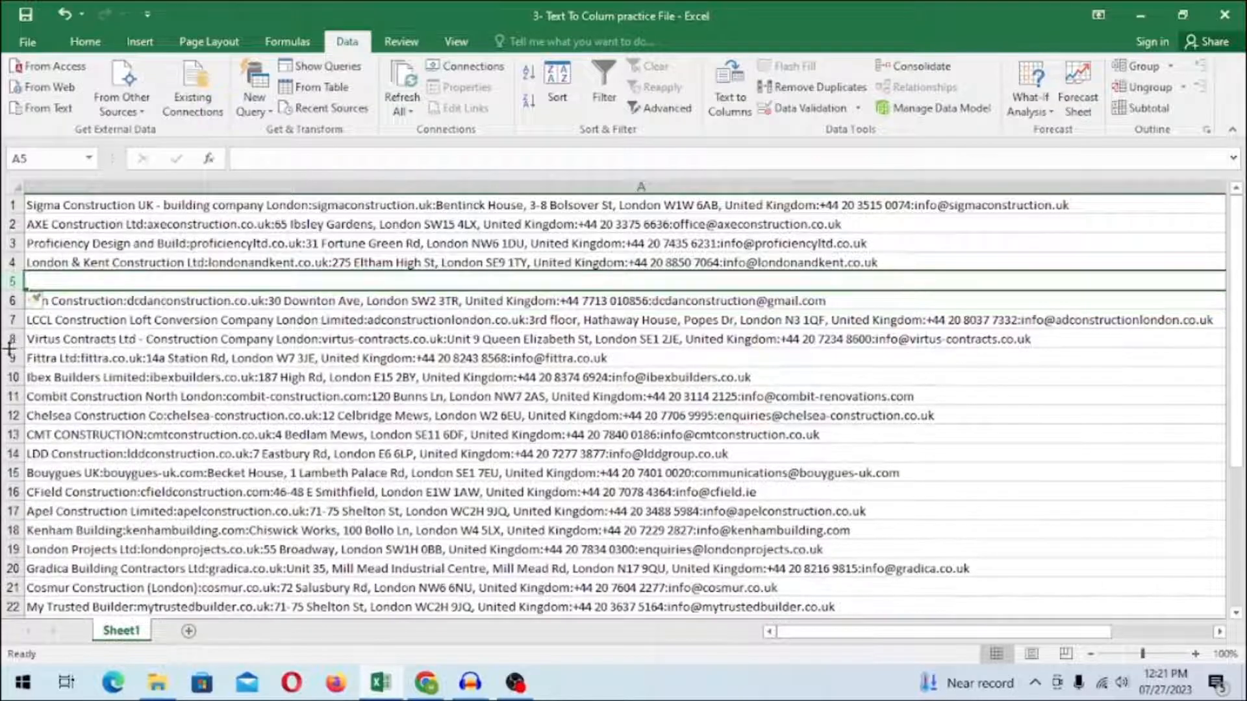
{"action": "right_click", "coordinate": [9, 339]}
{"action": "left_click", "coordinate": [58, 465]}
{"action": "right_click", "coordinate": [12, 491]}
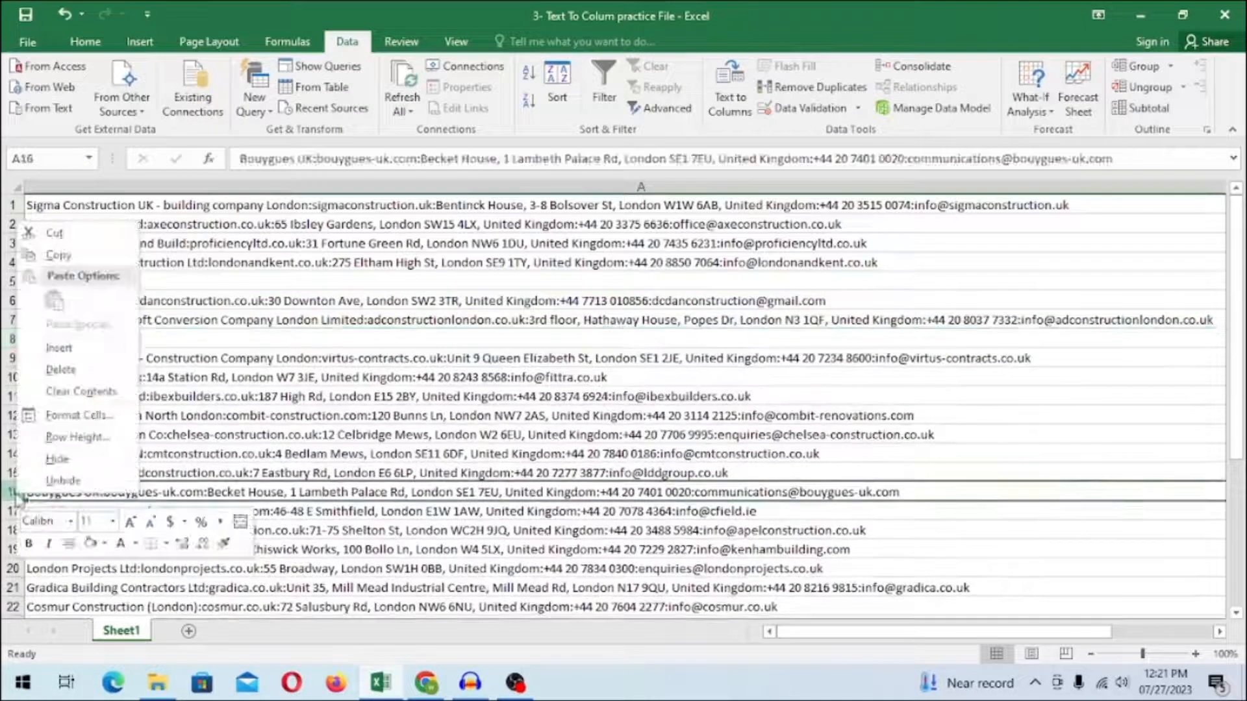
{"action": "left_click", "coordinate": [98, 349]}
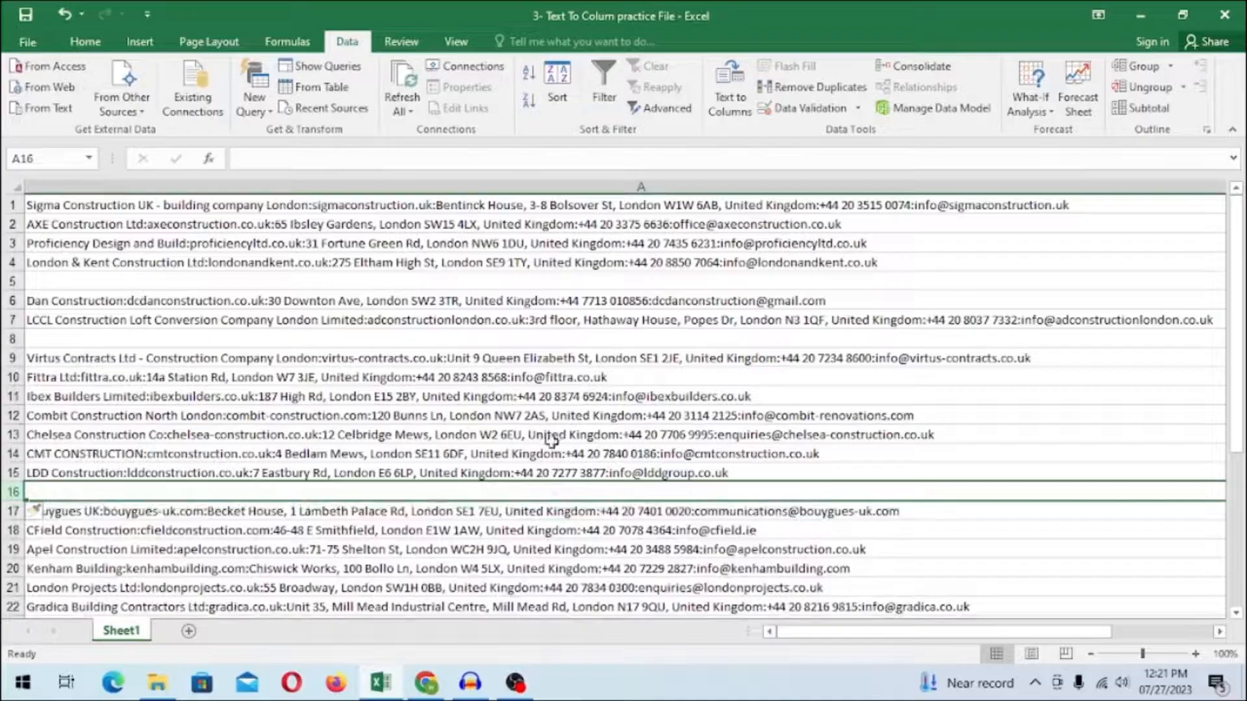
Examine the whole list in column A for blank rows between the company records.
{"action": "scroll", "coordinate": [372, 382], "scroll_direction": "down", "scroll_amount": 3}
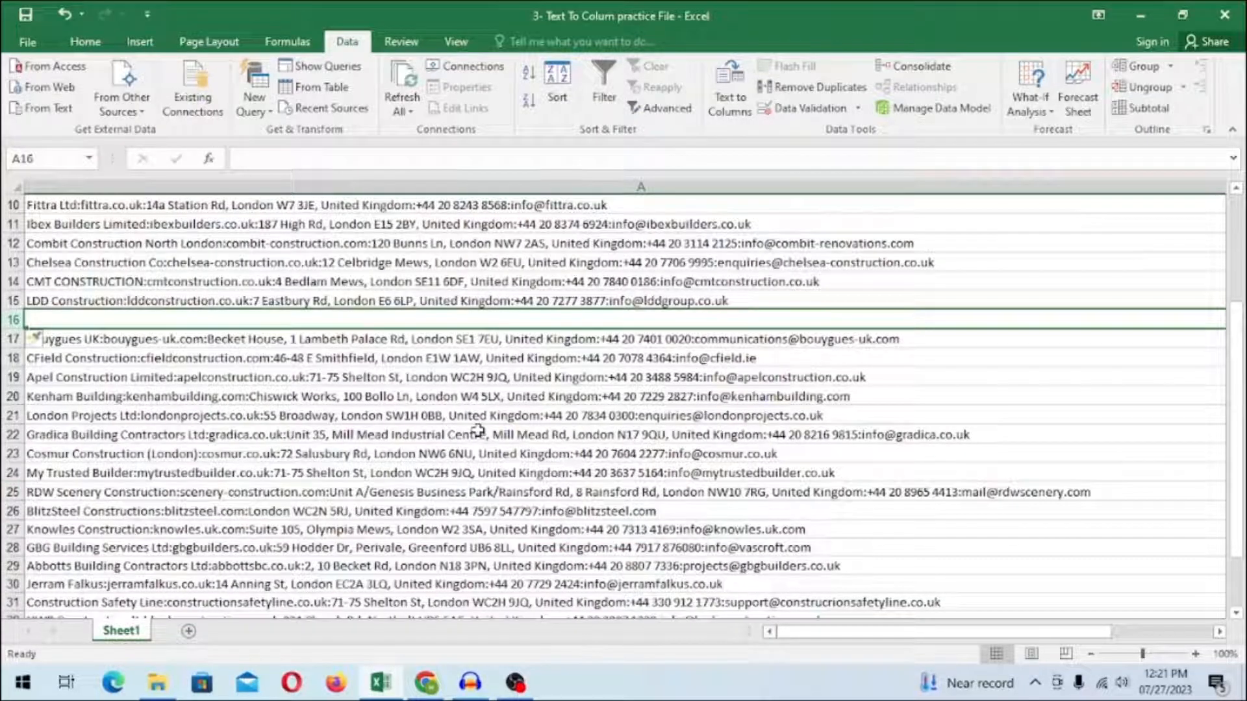
{"action": "scroll", "coordinate": [478, 430], "scroll_direction": "up", "scroll_amount": 3}
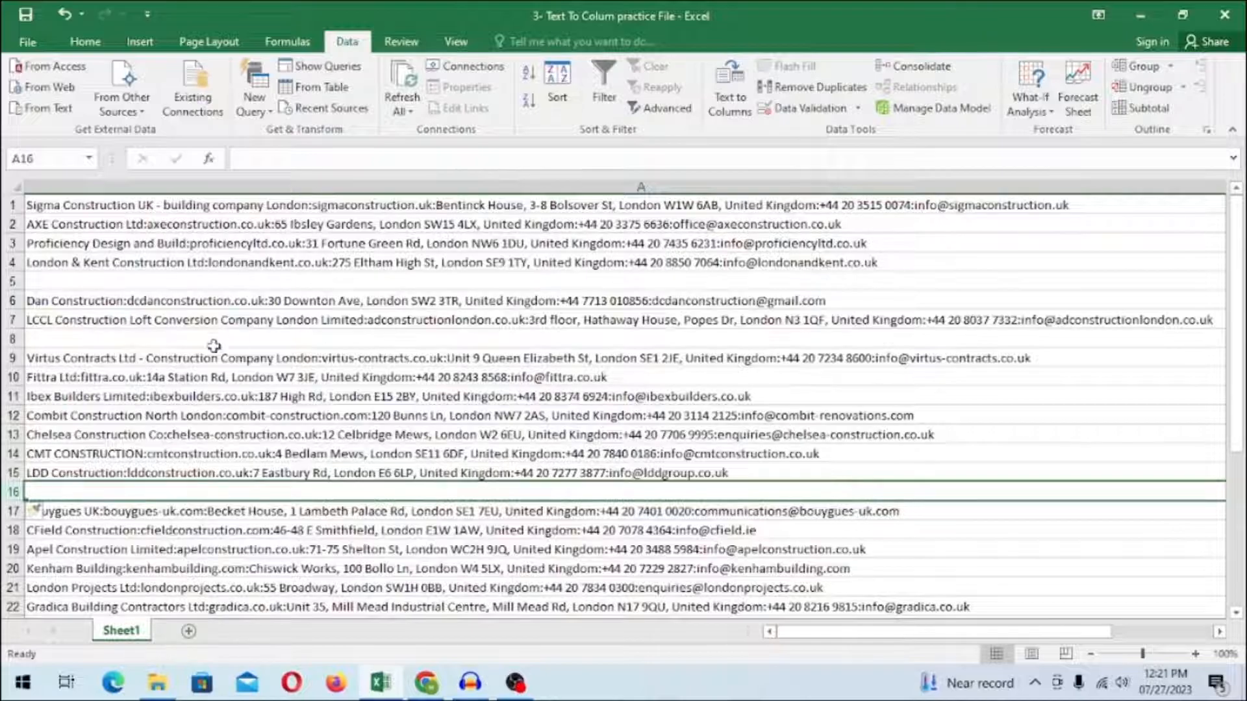
{"action": "scroll", "coordinate": [403, 358], "scroll_direction": "down", "scroll_amount": 3}
{"action": "scroll", "coordinate": [548, 387], "scroll_direction": "up", "scroll_amount": 3}
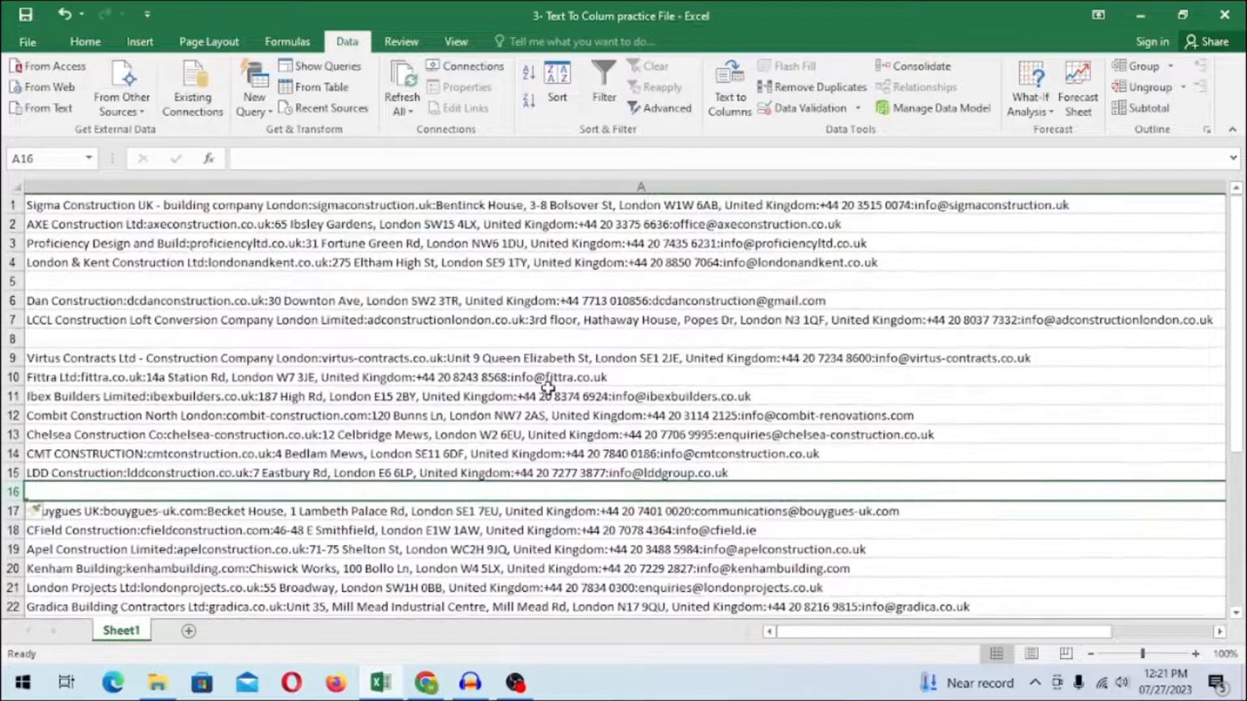
{"action": "key", "text": "Down"}
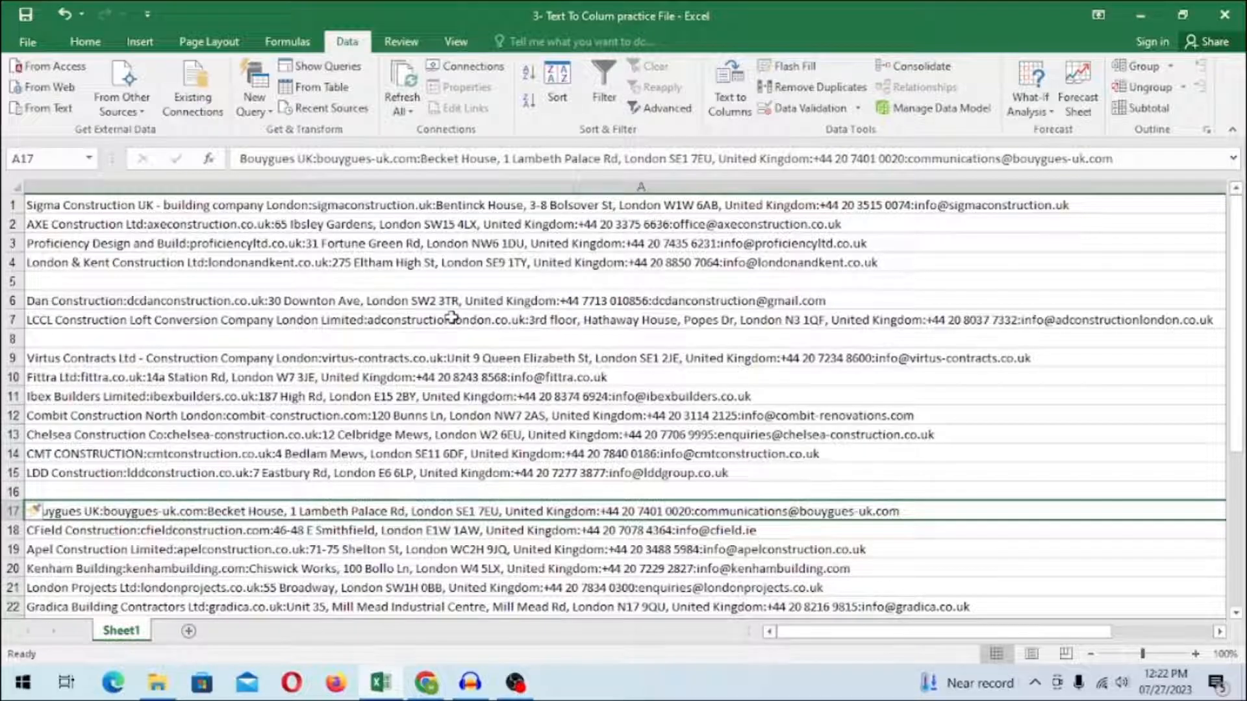
{"action": "left_click", "coordinate": [562, 186]}
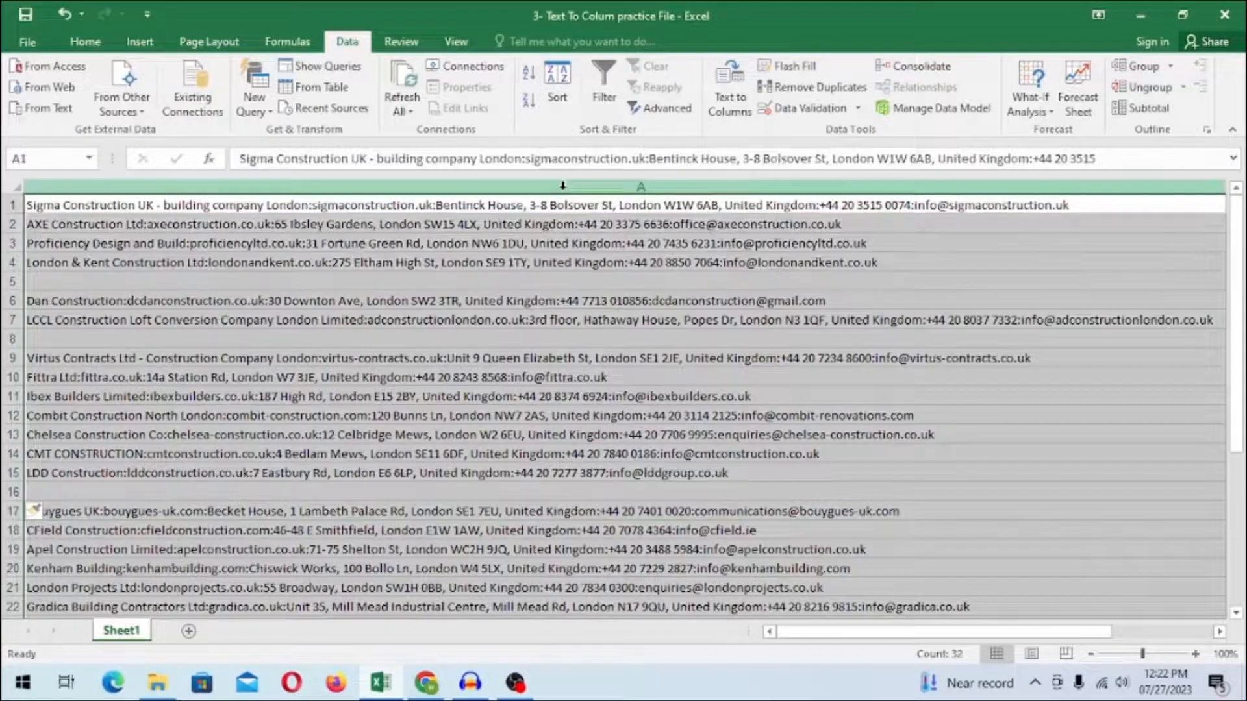
{"action": "scroll", "coordinate": [557, 278], "scroll_direction": "down", "scroll_amount": 6}
{"action": "scroll", "coordinate": [366, 289], "scroll_direction": "up", "scroll_amount": 6}
Select the data range A1:A35, including its blank rows, and add a filter to it.
{"action": "left_click", "coordinate": [10, 205]}
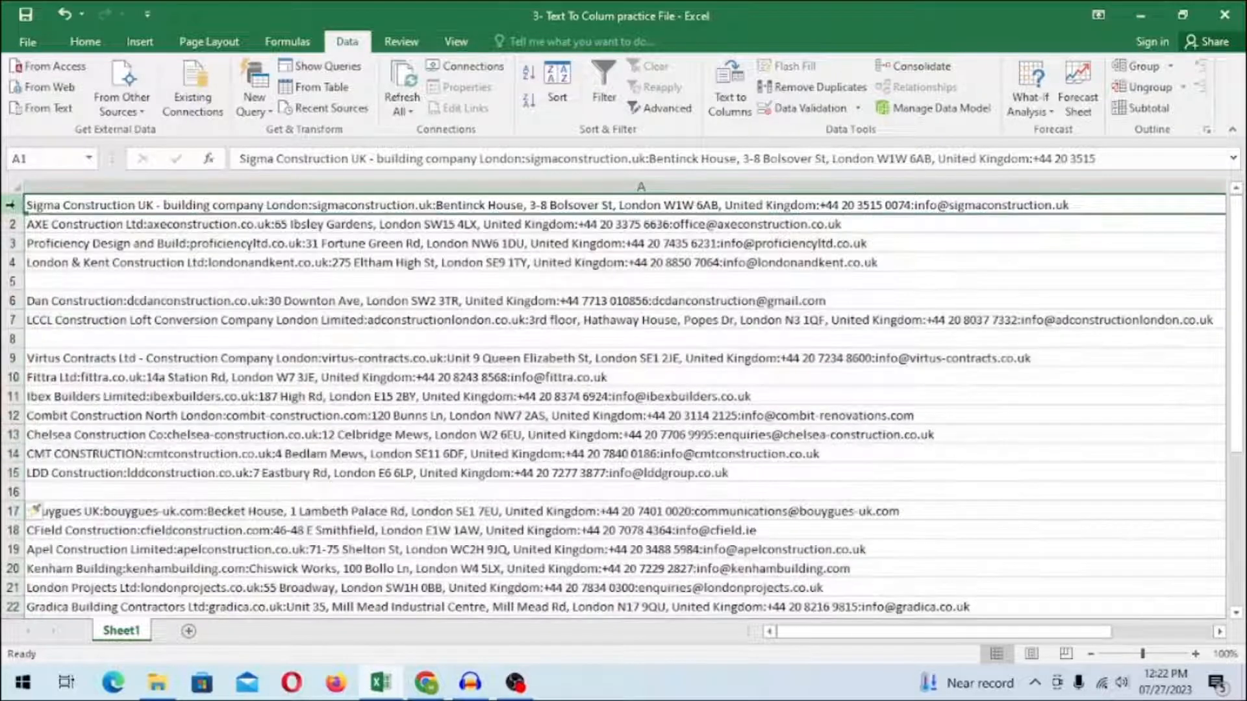
{"action": "mouse_move", "coordinate": [10, 205]}
{"action": "left_mouse_down"}
{"action": "mouse_move", "coordinate": [10, 511]}
{"action": "mouse_move", "coordinate": [10, 205]}
{"action": "left_mouse_up"}
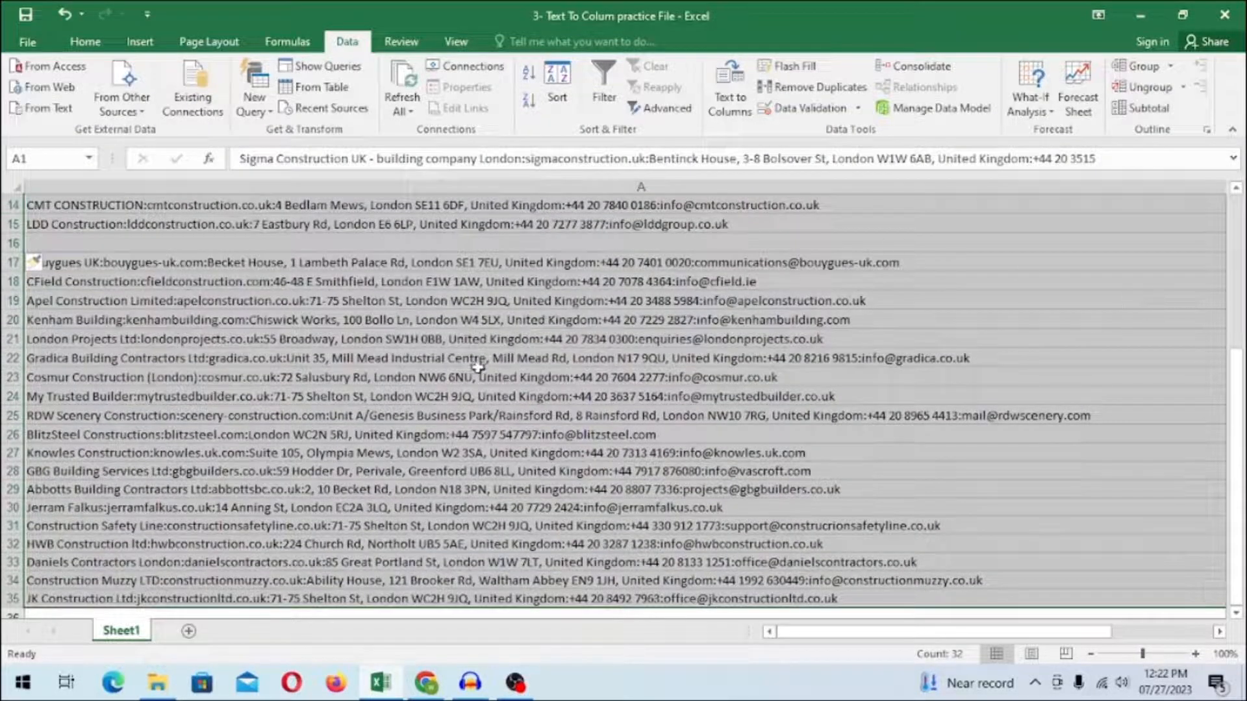
{"action": "scroll", "coordinate": [478, 367], "scroll_direction": "up", "scroll_amount": 2}
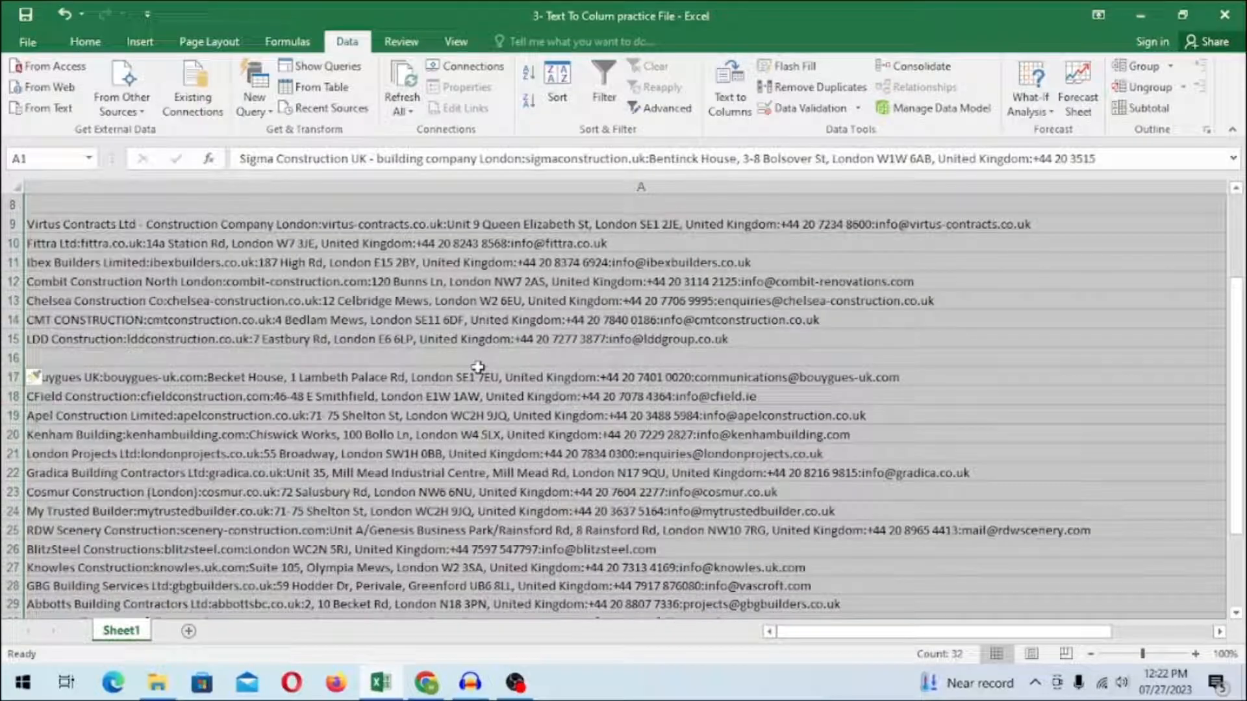
{"action": "key", "text": "ctrl+shift+l"}
{"action": "scroll", "coordinate": [478, 368], "scroll_direction": "up", "scroll_amount": 3}
{"action": "scroll", "coordinate": [478, 369], "scroll_direction": "down", "scroll_amount": 1}
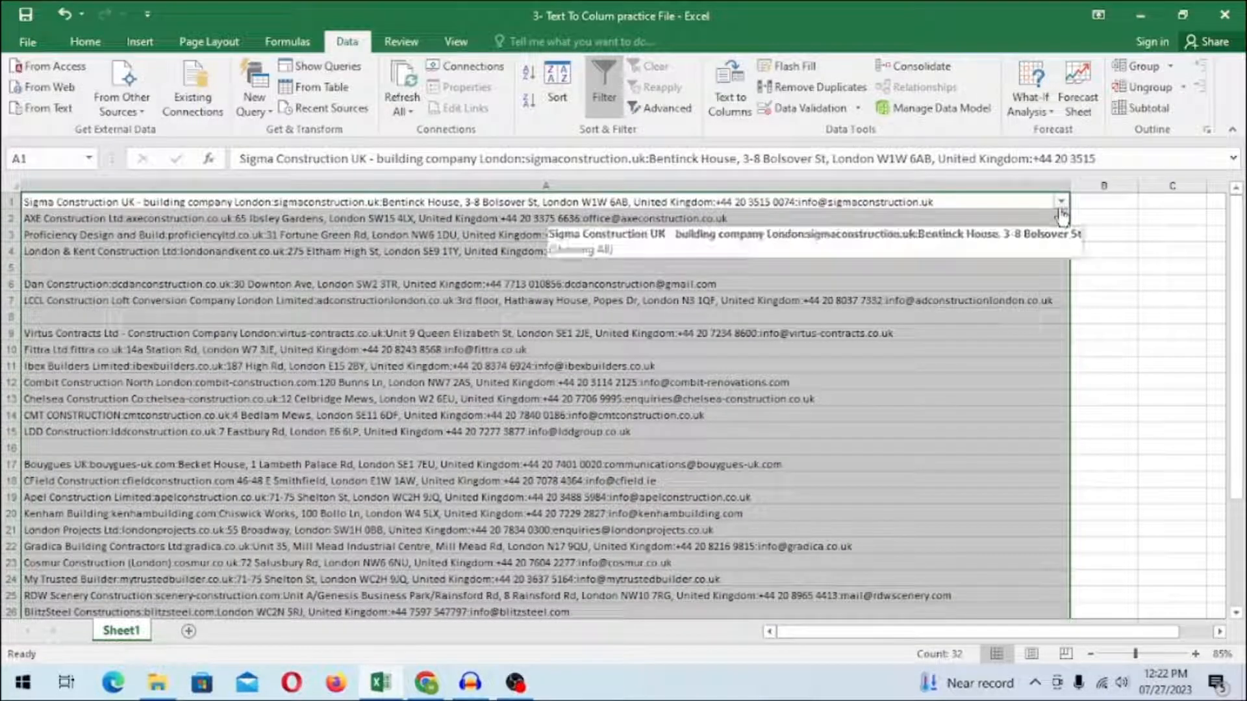
Remove the filter from the selected data range and reapply it.
{"action": "key", "text": "ctrl+shift+l"}
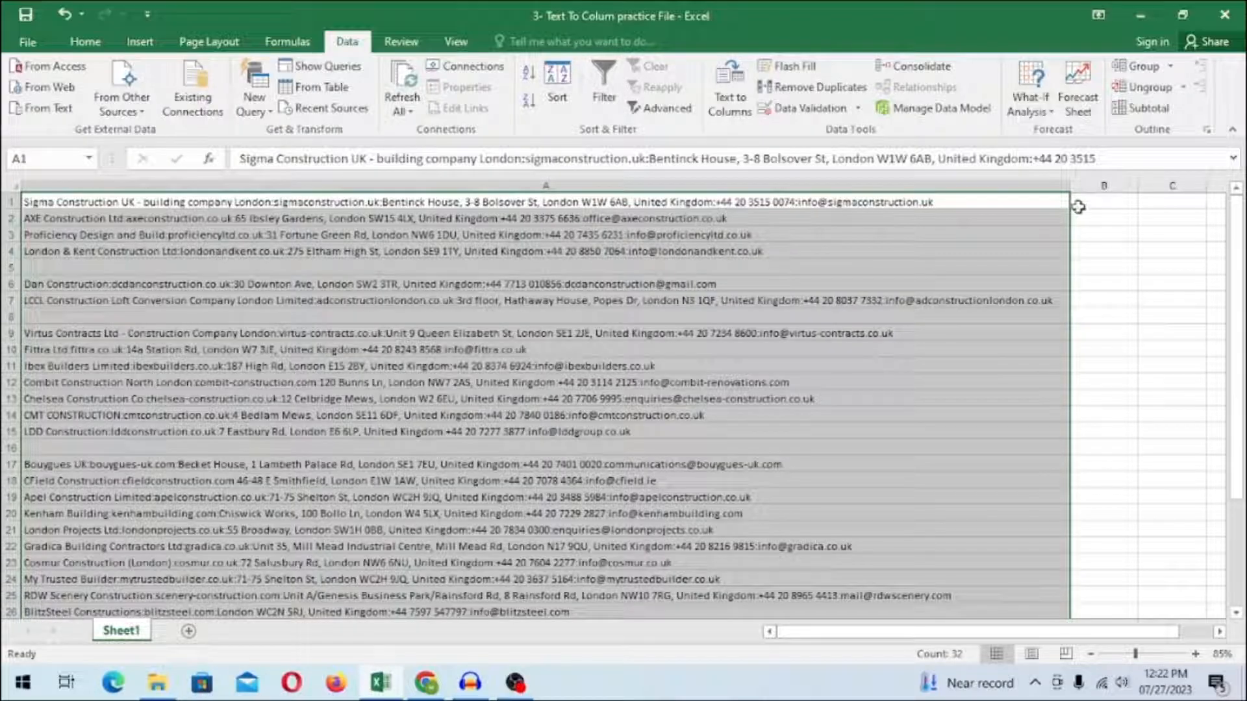
{"action": "key", "text": "F2"}
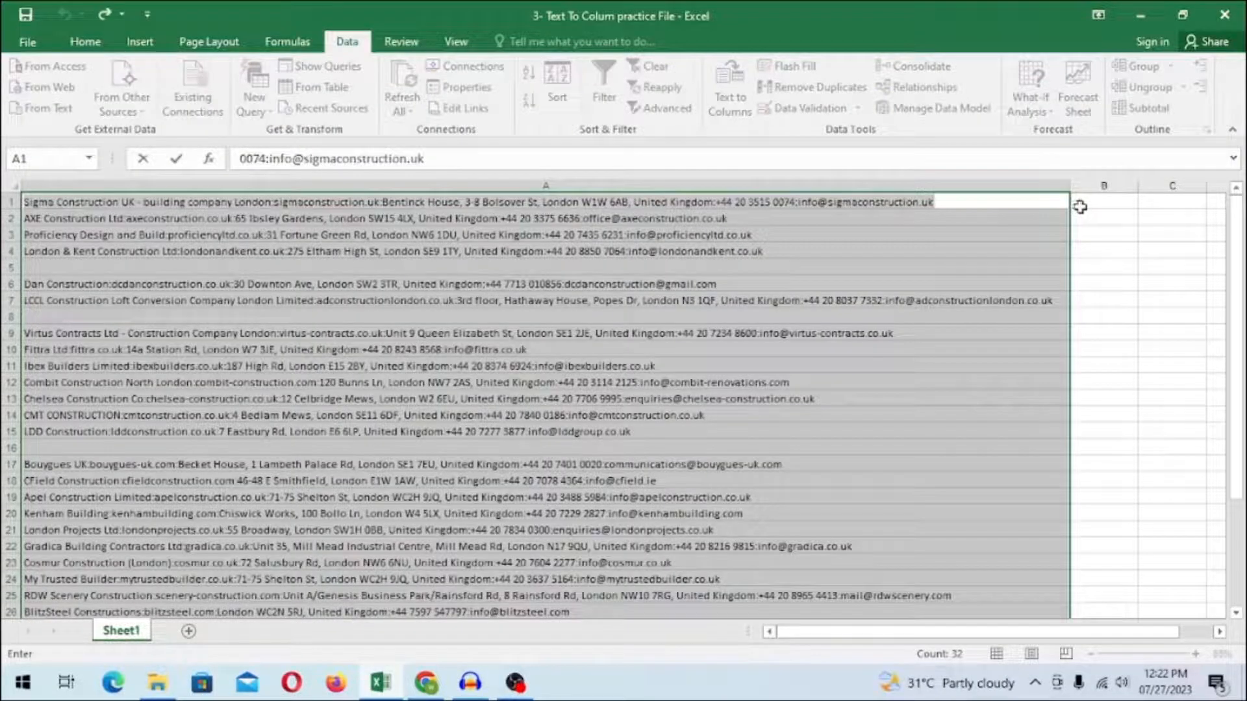
{"action": "key", "text": "Escape"}
{"action": "key", "text": "ctrl+shift+l"}
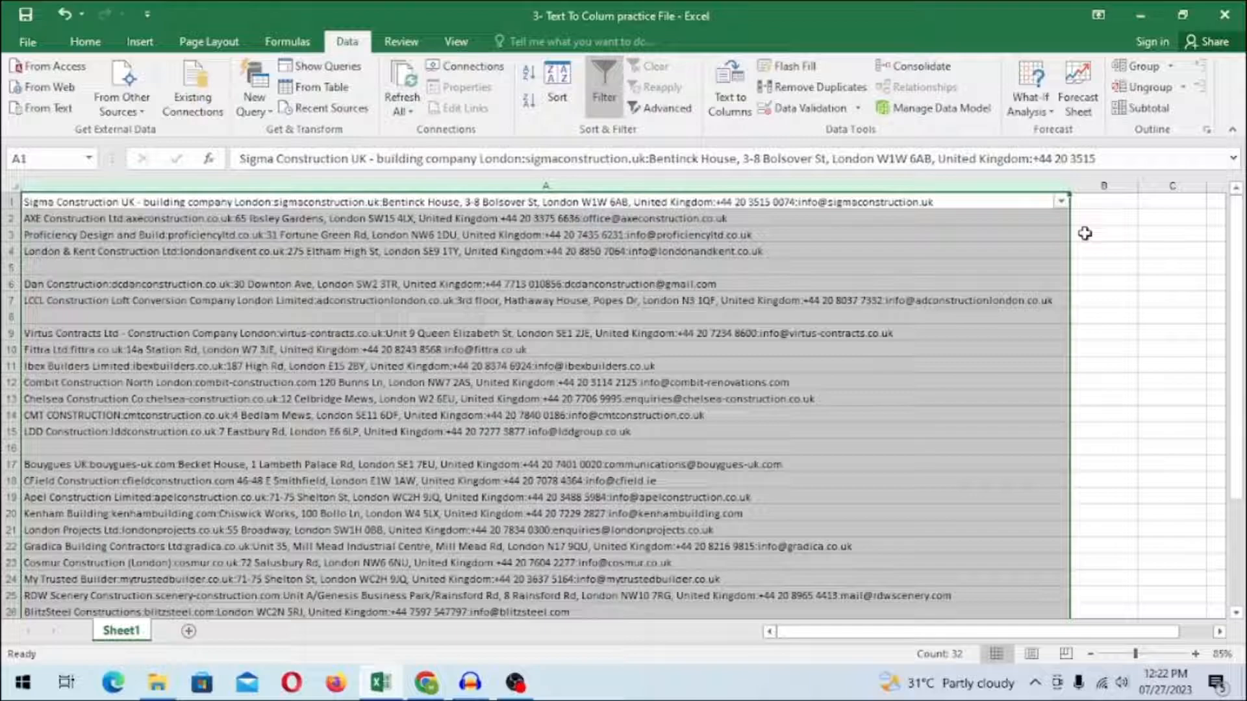
Filter the company list in column A to show only the blank entries.
{"action": "left_click", "coordinate": [1062, 202]}
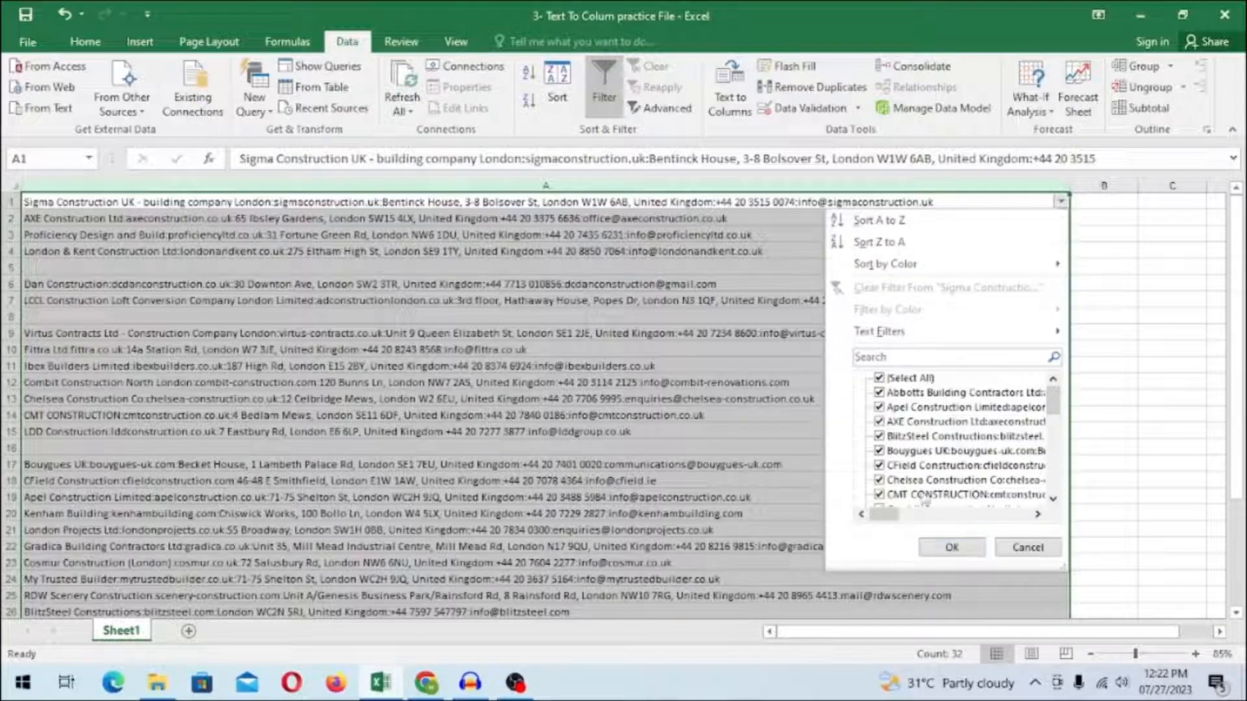
{"action": "left_click", "coordinate": [879, 379]}
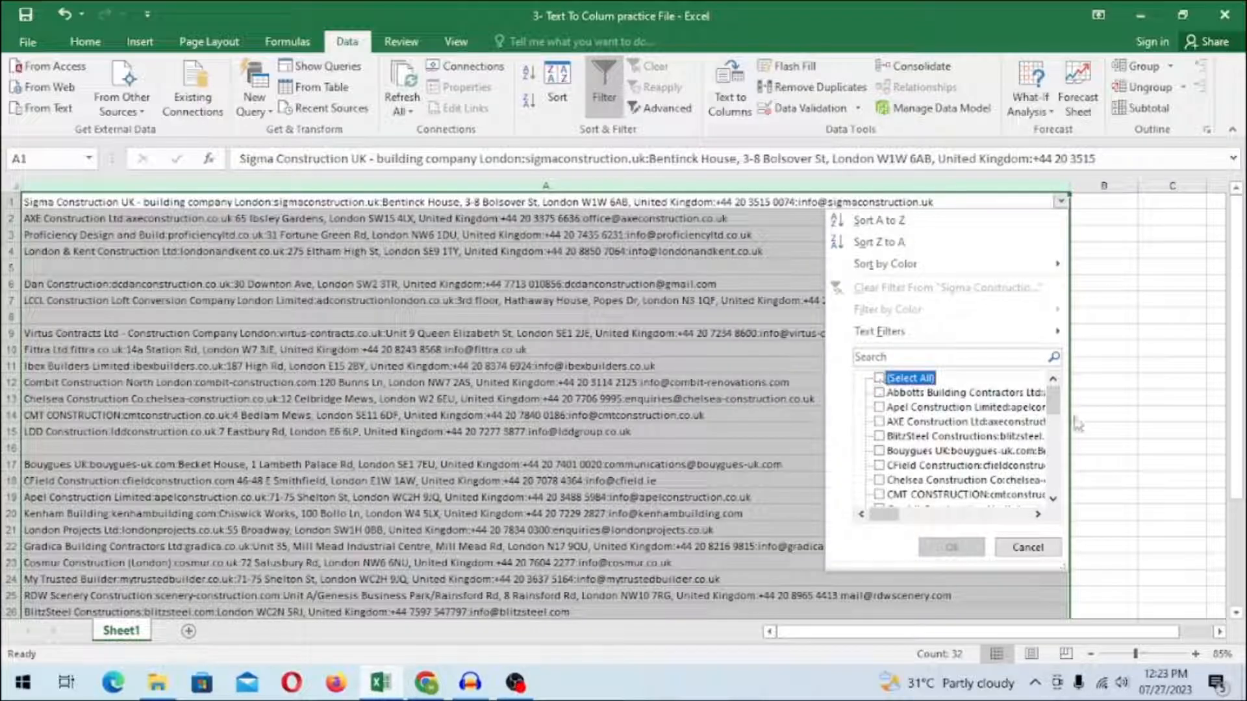
{"action": "left_click_drag", "start_coordinate": [1053, 404], "coordinate": [1055, 497]}
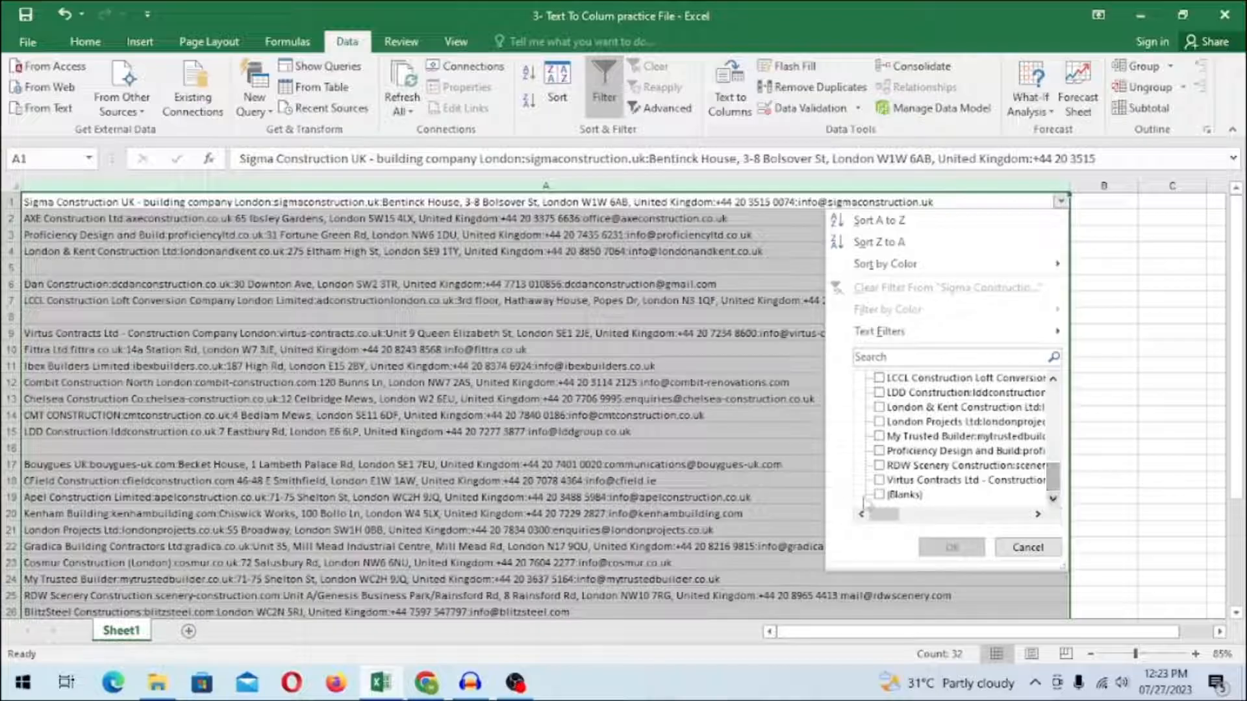
{"action": "left_click", "coordinate": [898, 495]}
{"action": "left_click", "coordinate": [952, 548]}
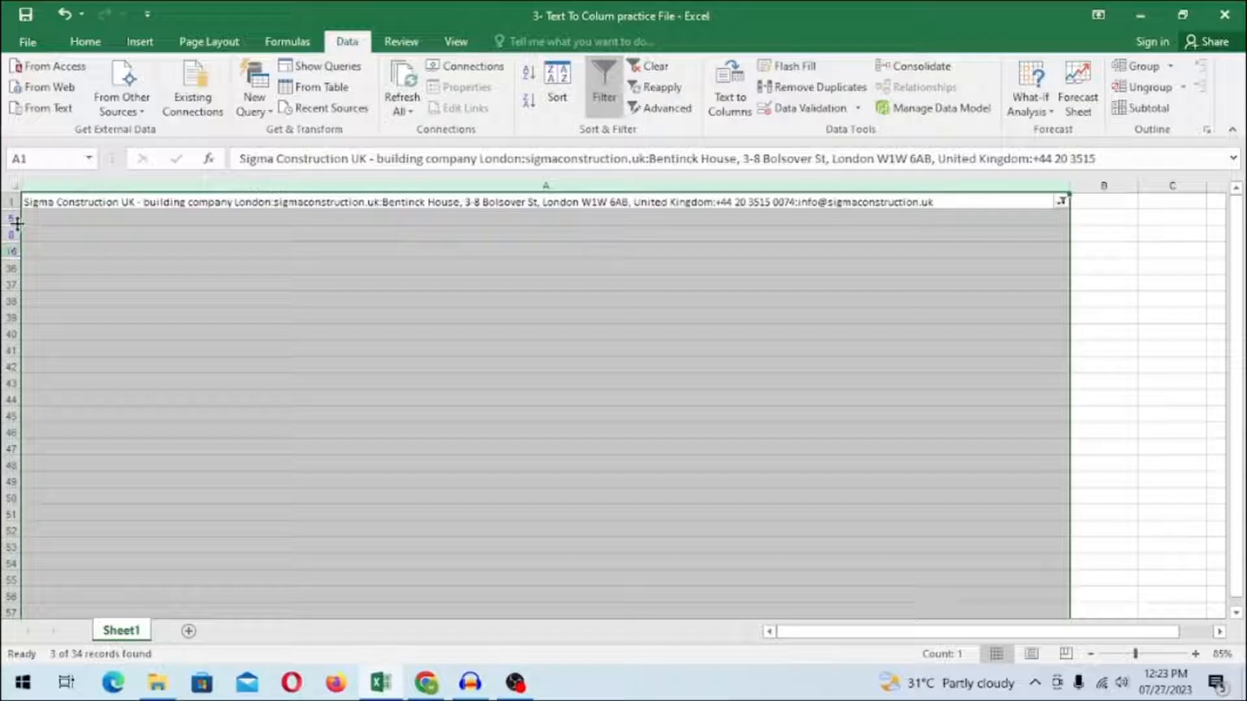
Delete the filtered blank rows 5, 8 and 16, and remove the filter from the list.
{"action": "left_click_drag", "start_coordinate": [12, 217], "coordinate": [12, 250]}
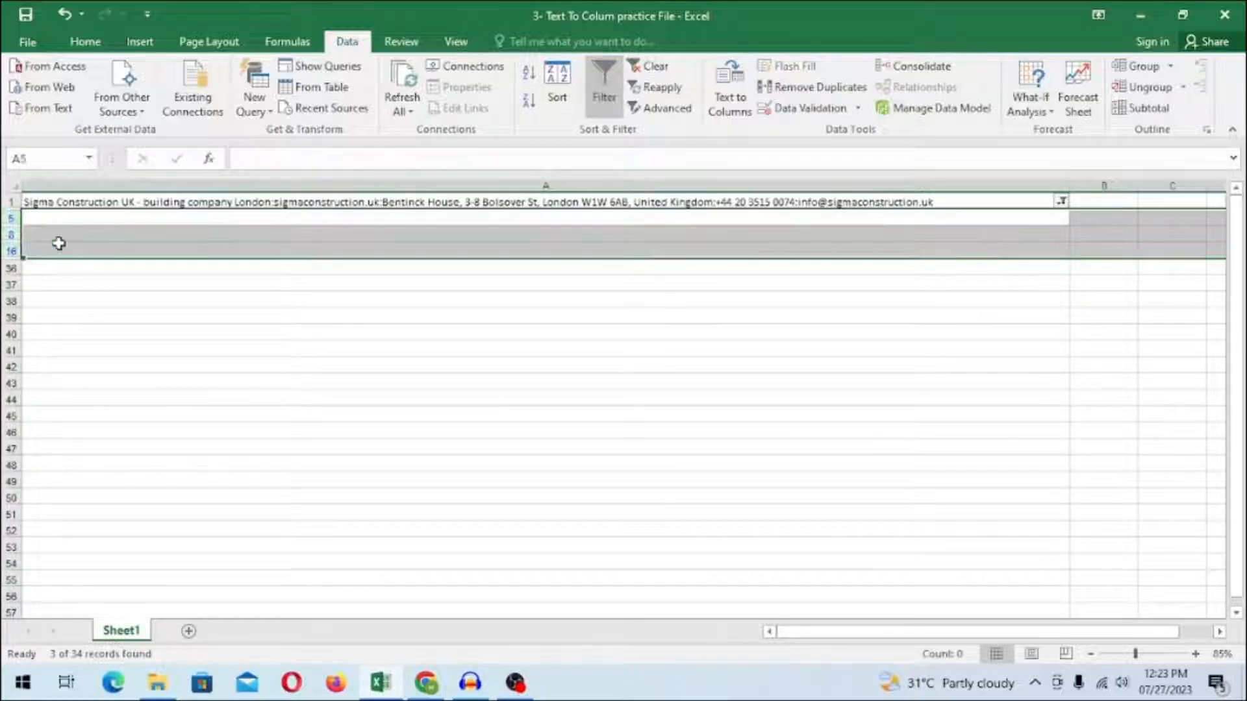
{"action": "right_click", "coordinate": [13, 250]}
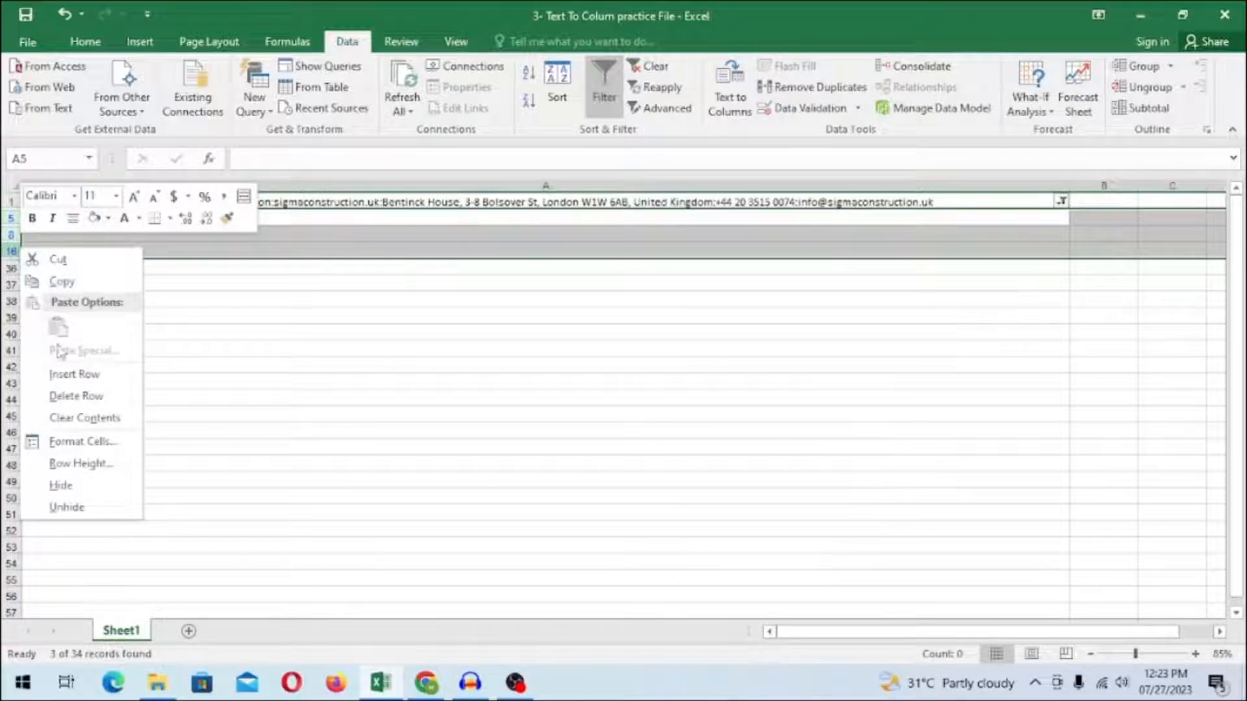
{"action": "left_click", "coordinate": [76, 396]}
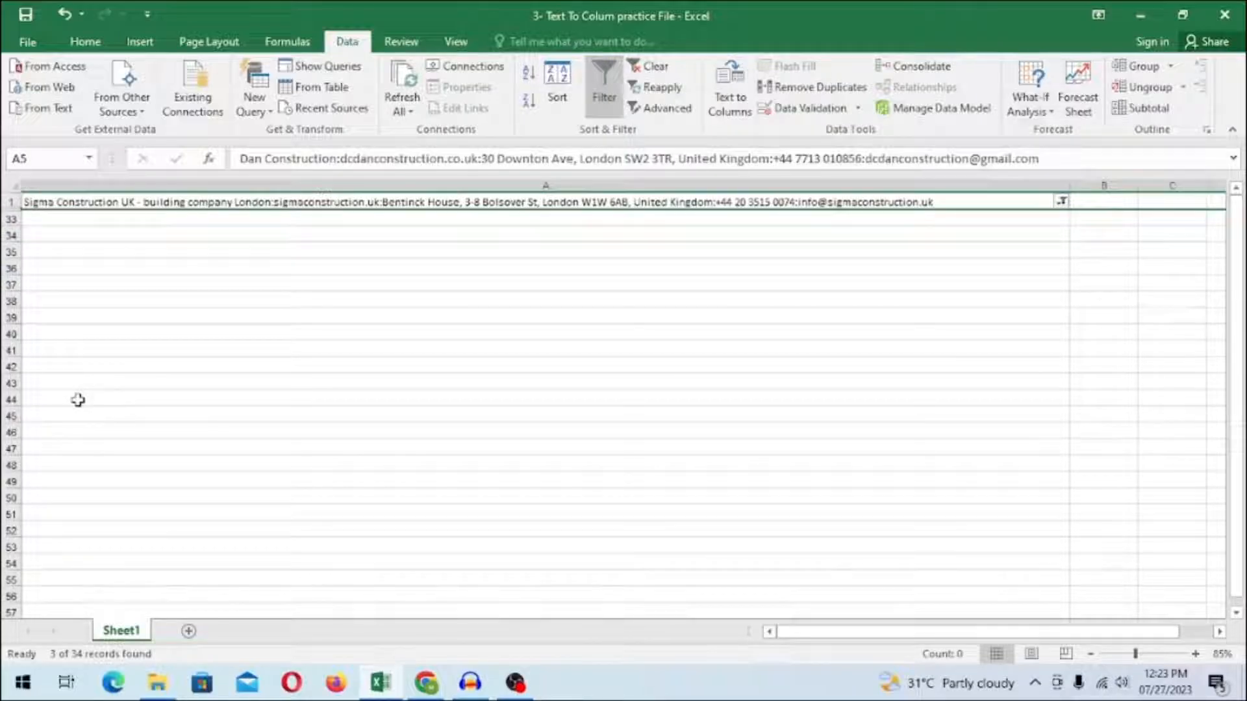
{"action": "key", "text": "ctrl+shift+l"}
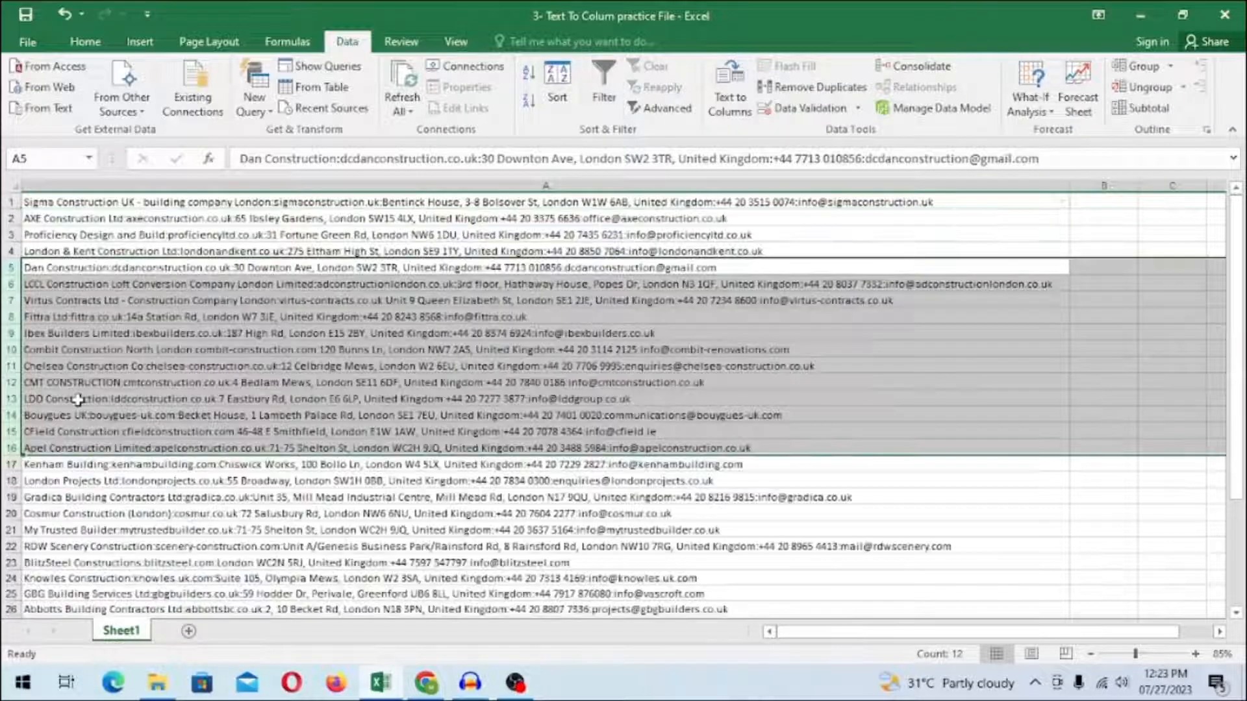
Check the whole company list in column A for remaining blank rows.
{"action": "scroll", "coordinate": [506, 385], "scroll_direction": "down", "scroll_amount": 6}
{"action": "scroll", "coordinate": [529, 398], "scroll_direction": "up", "scroll_amount": 6}
{"action": "left_click", "coordinate": [526, 333]}
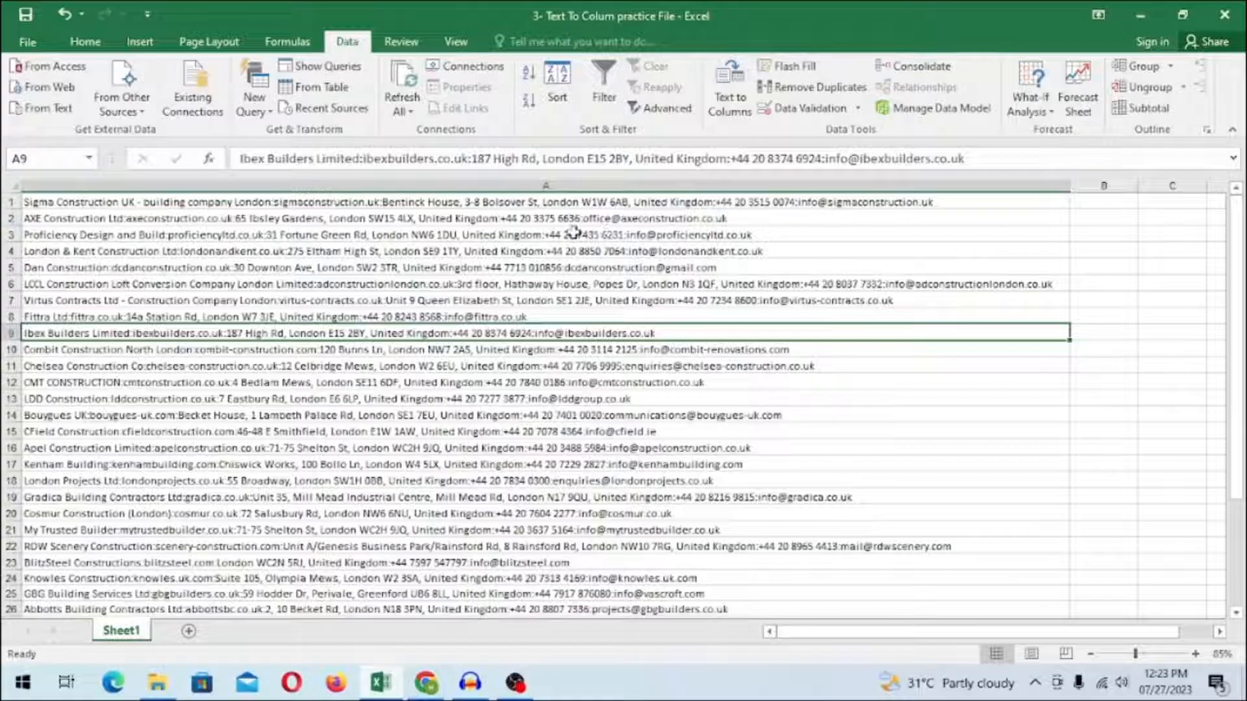
{"action": "scroll", "coordinate": [574, 232], "scroll_direction": "down", "scroll_amount": 5}
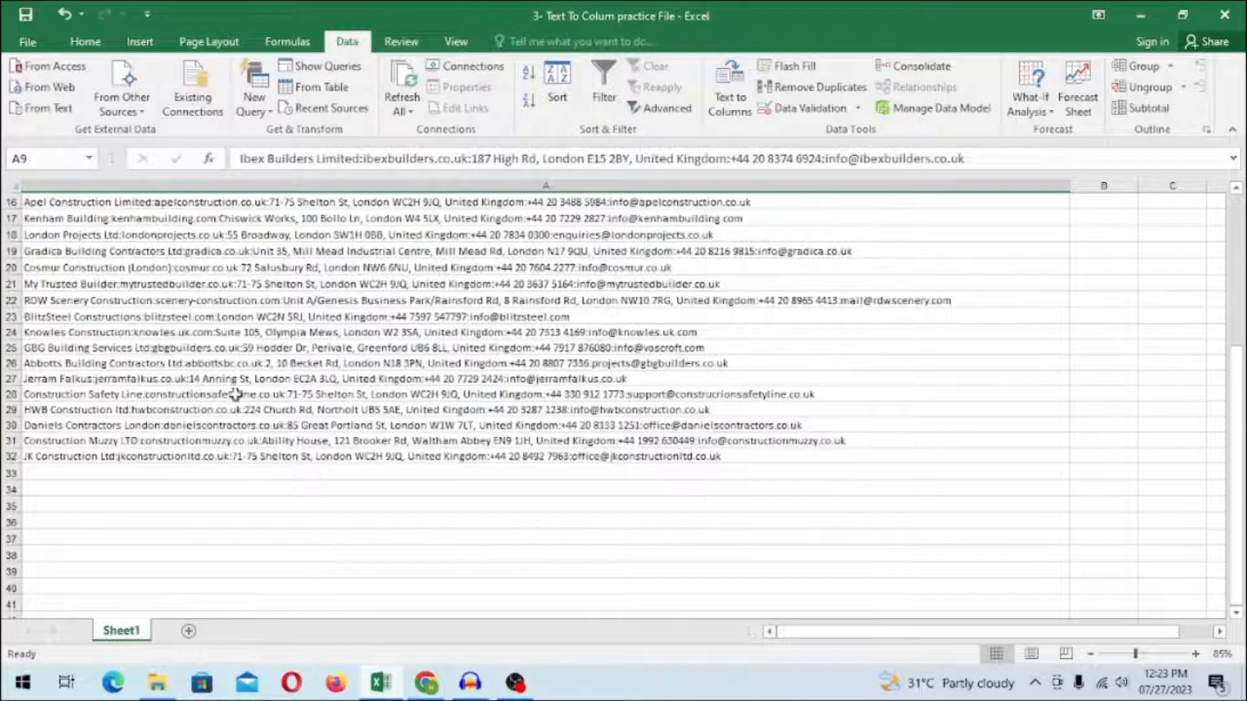
{"action": "scroll", "coordinate": [166, 408], "scroll_direction": "up", "scroll_amount": 2}
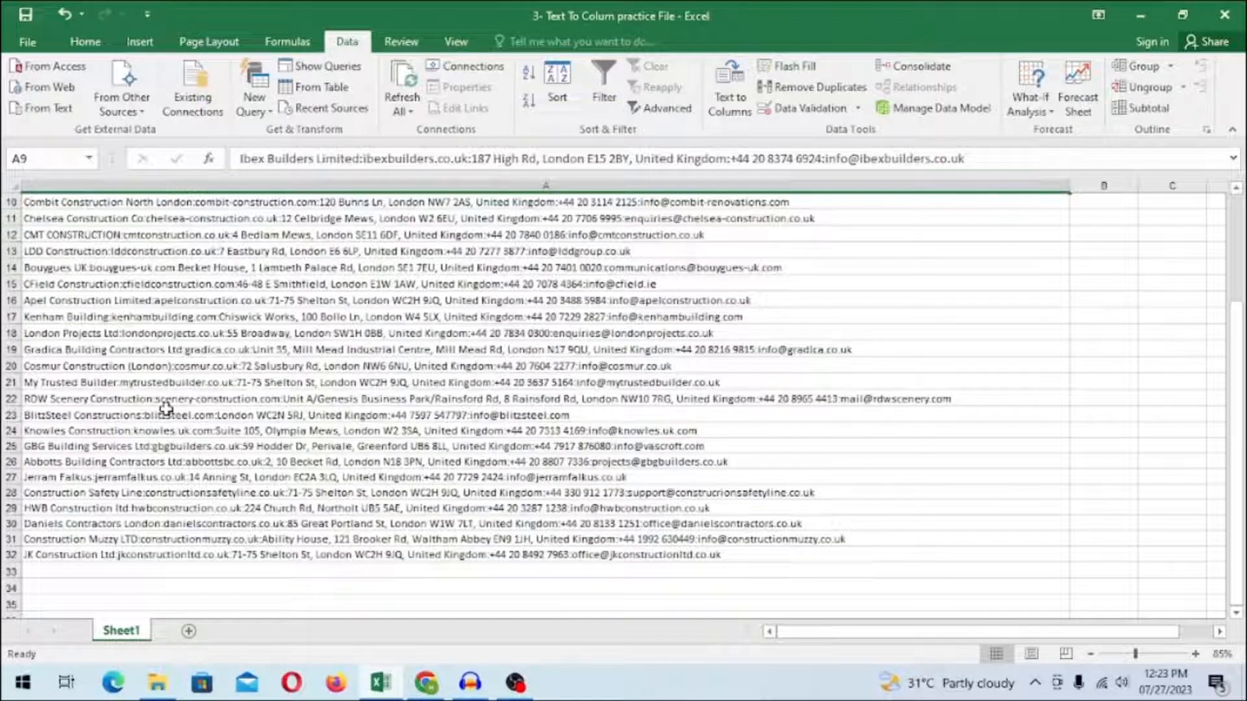
{"action": "scroll", "coordinate": [167, 409], "scroll_direction": "up", "scroll_amount": 3}
{"action": "left_click", "coordinate": [572, 186]}
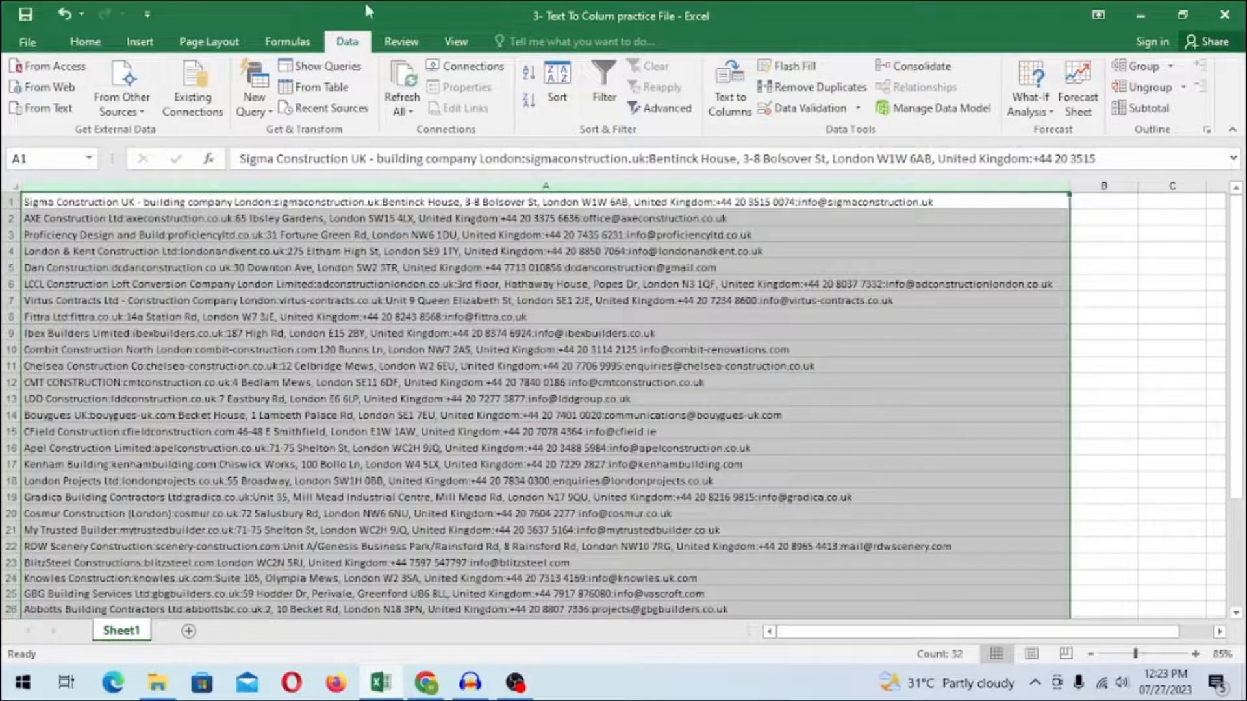
{"action": "left_click", "coordinate": [85, 41]}
{"action": "left_click", "coordinate": [347, 43]}
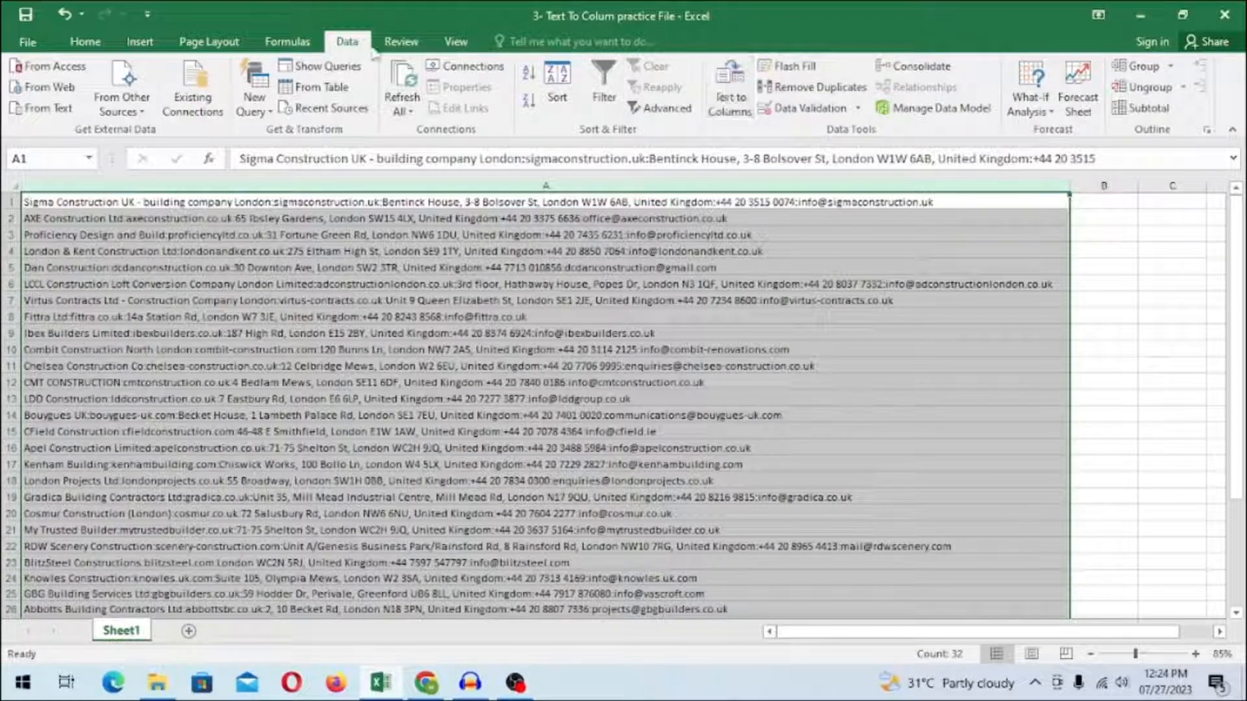
{"action": "left_click", "coordinate": [734, 90]}
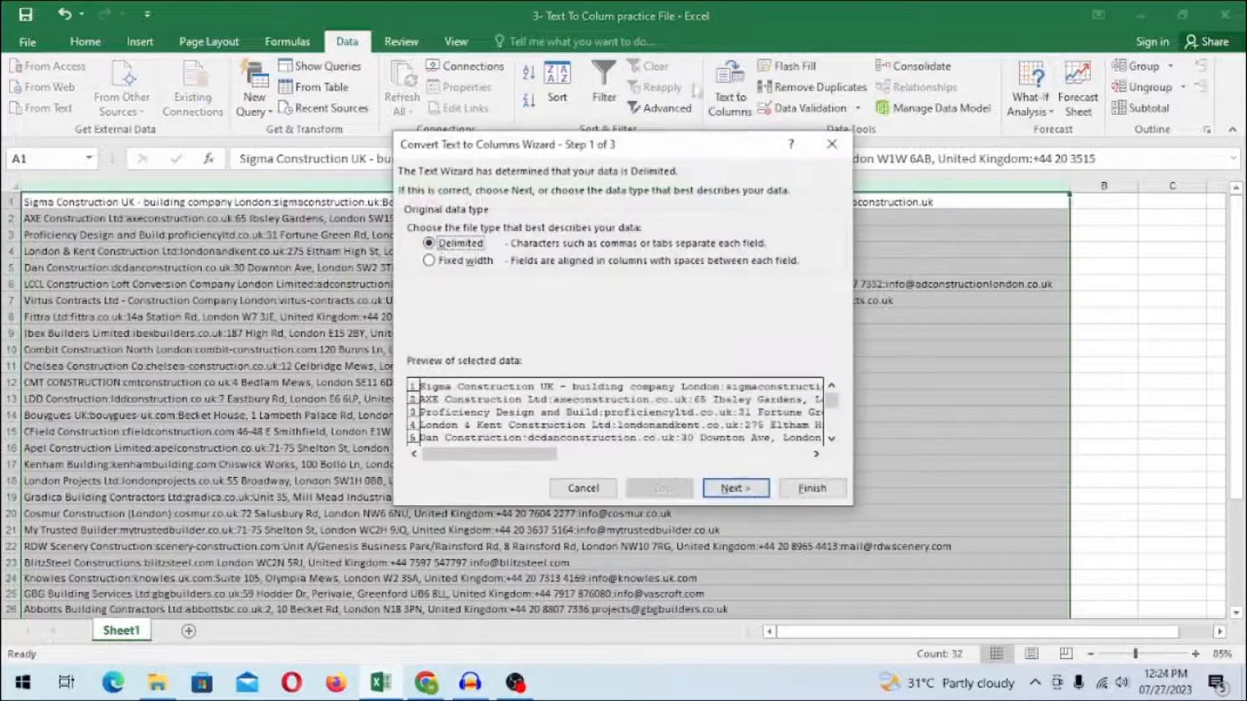
{"action": "left_click", "coordinate": [732, 490]}
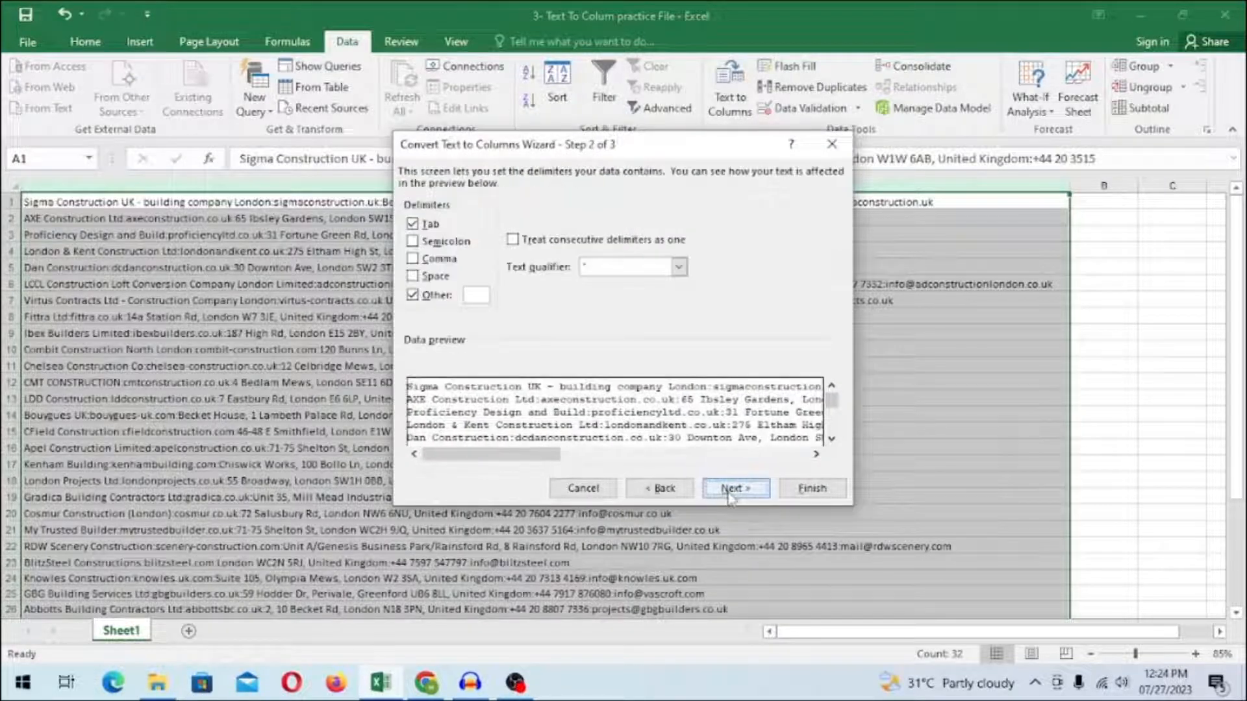
{"action": "left_click", "coordinate": [834, 151]}
Examine the company records in column A for the character that separates name, website, address, phone and e-mail.
{"action": "left_click", "coordinate": [679, 382]}
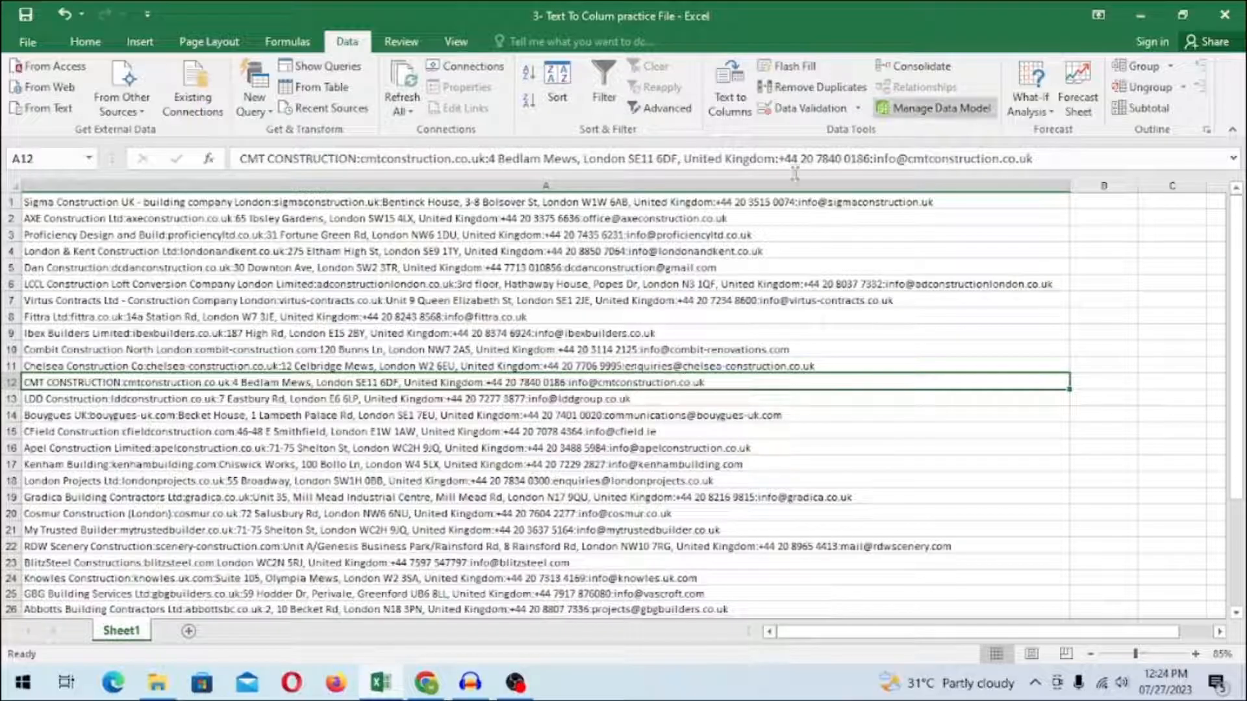
{"action": "scroll", "coordinate": [584, 247], "scroll_direction": "up", "scroll_amount": 4, "text": "ctrl"}
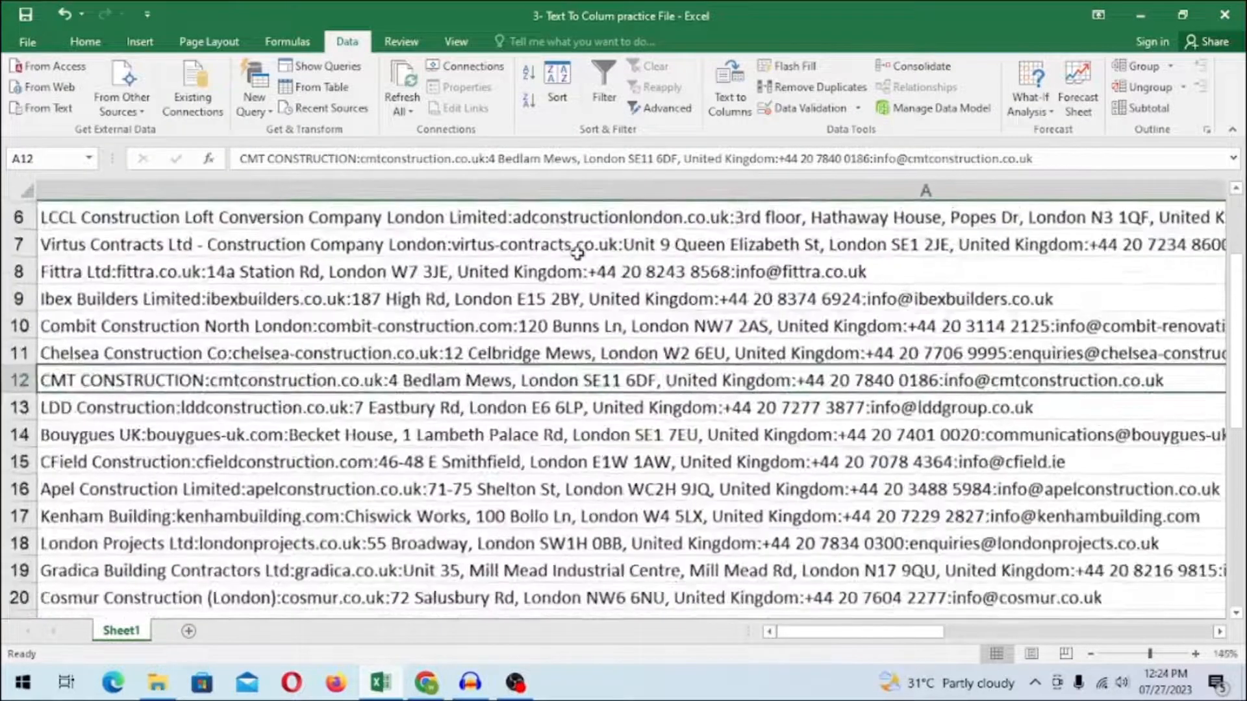
{"action": "left_click", "coordinate": [593, 273]}
{"action": "double_click", "coordinate": [591, 272]}
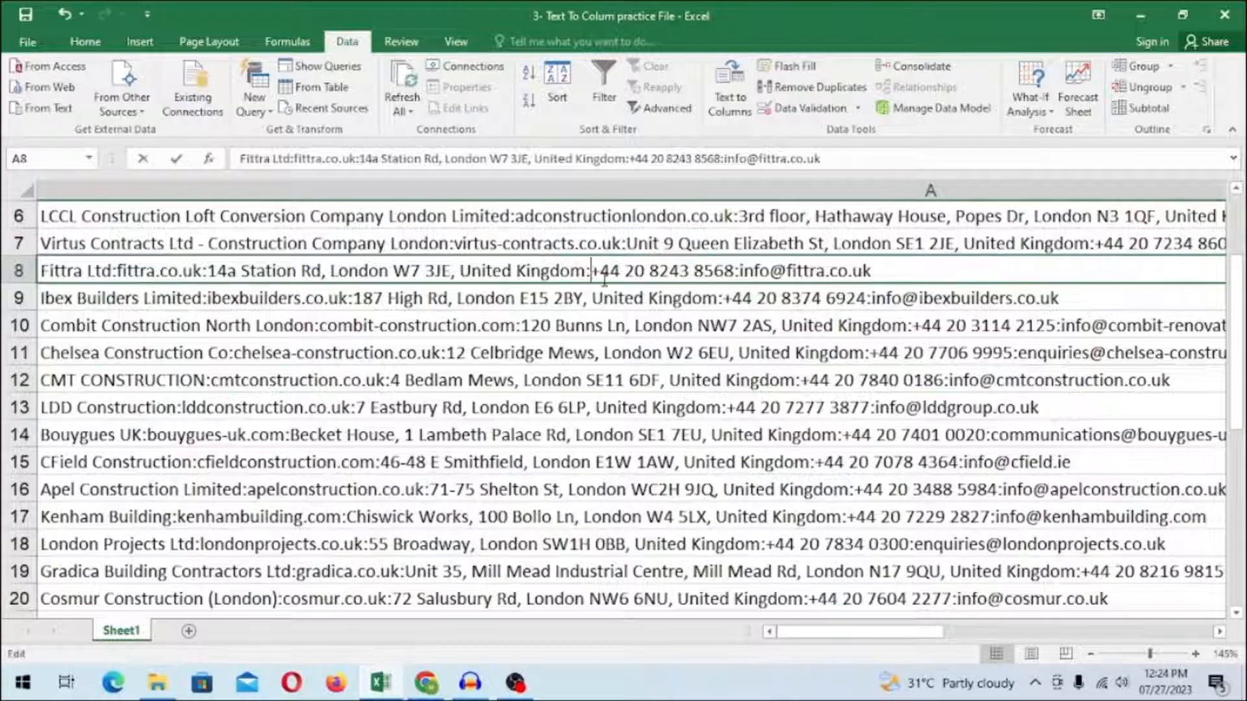
{"action": "left_click", "coordinate": [735, 272]}
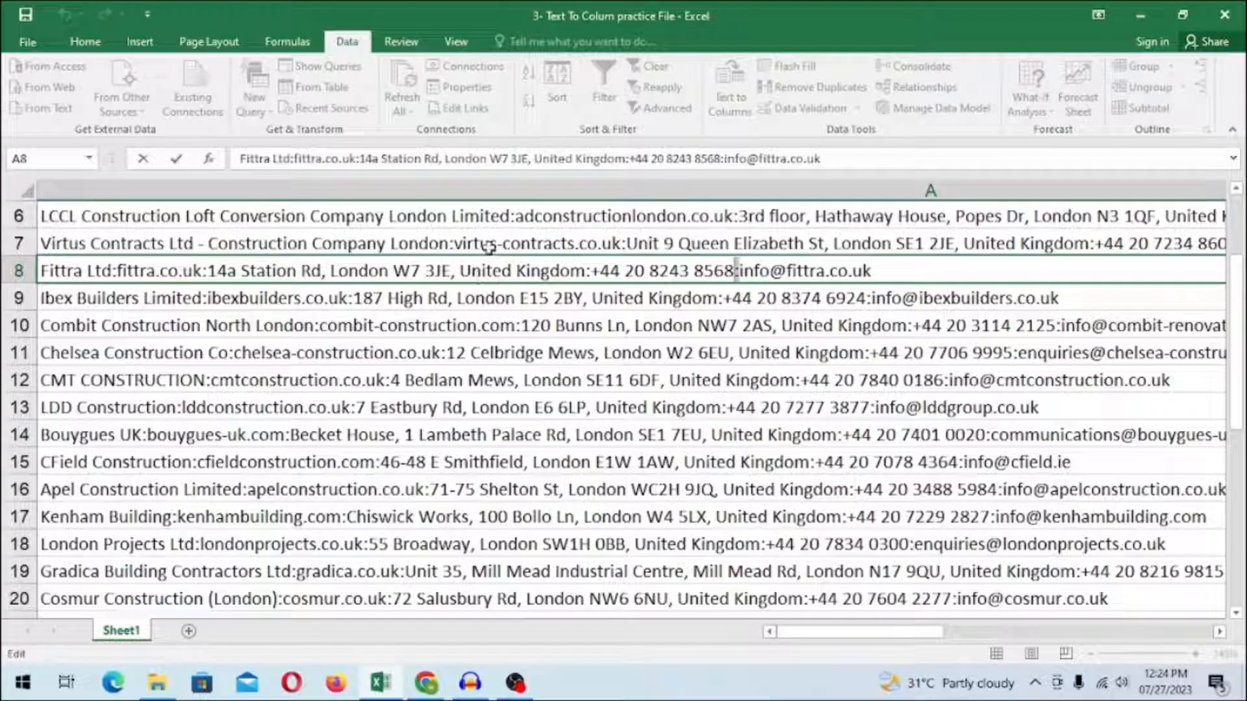
{"action": "left_click", "coordinate": [448, 245]}
{"action": "double_click", "coordinate": [449, 245]}
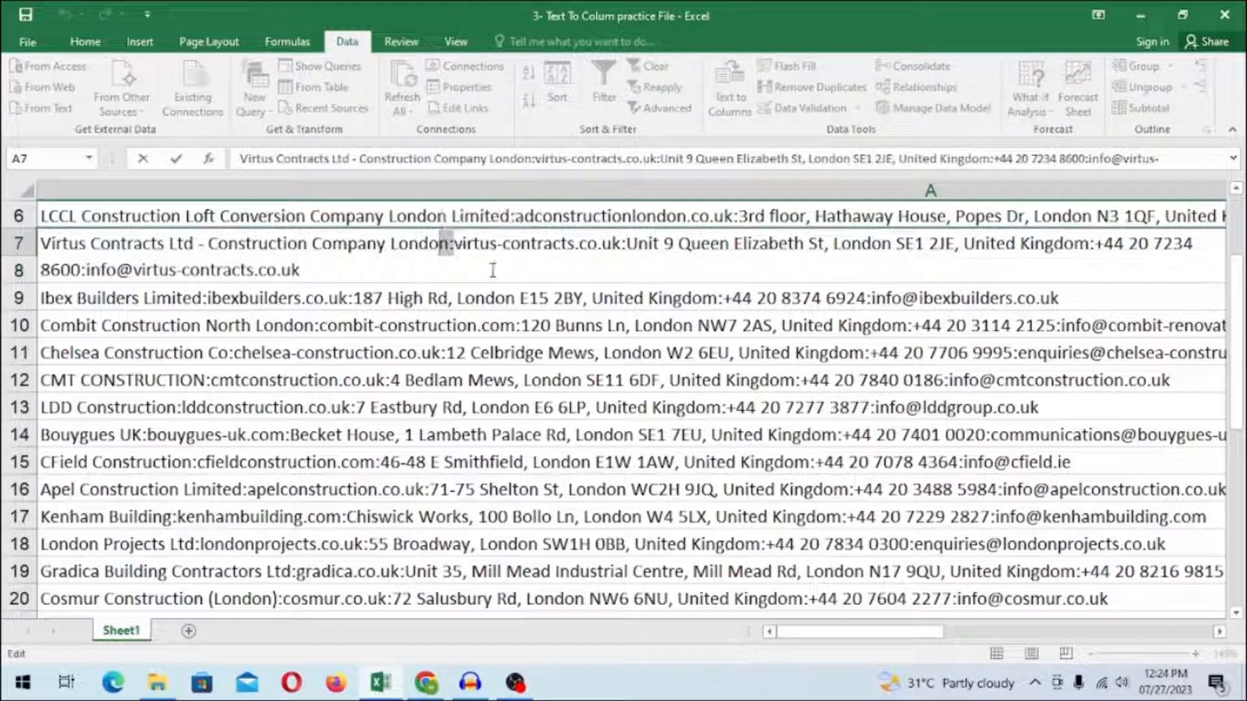
{"action": "left_click", "coordinate": [588, 278]}
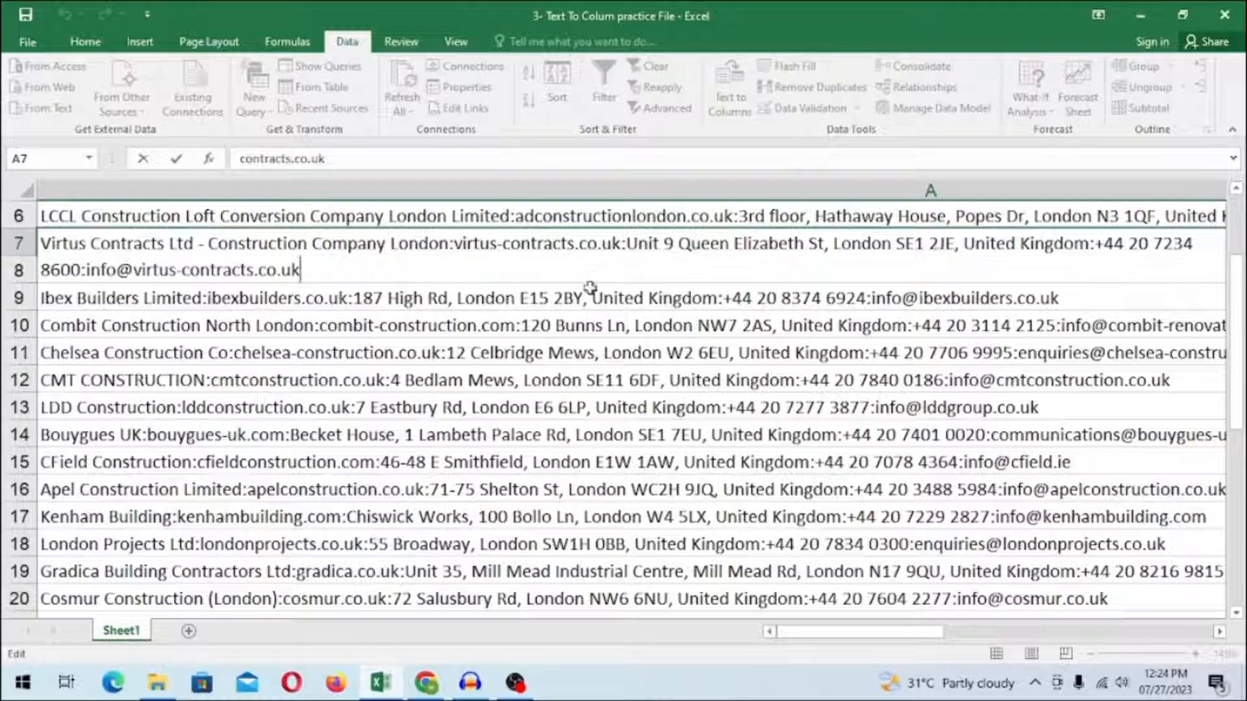
{"action": "scroll", "coordinate": [784, 281], "scroll_direction": "down", "scroll_amount": 2}
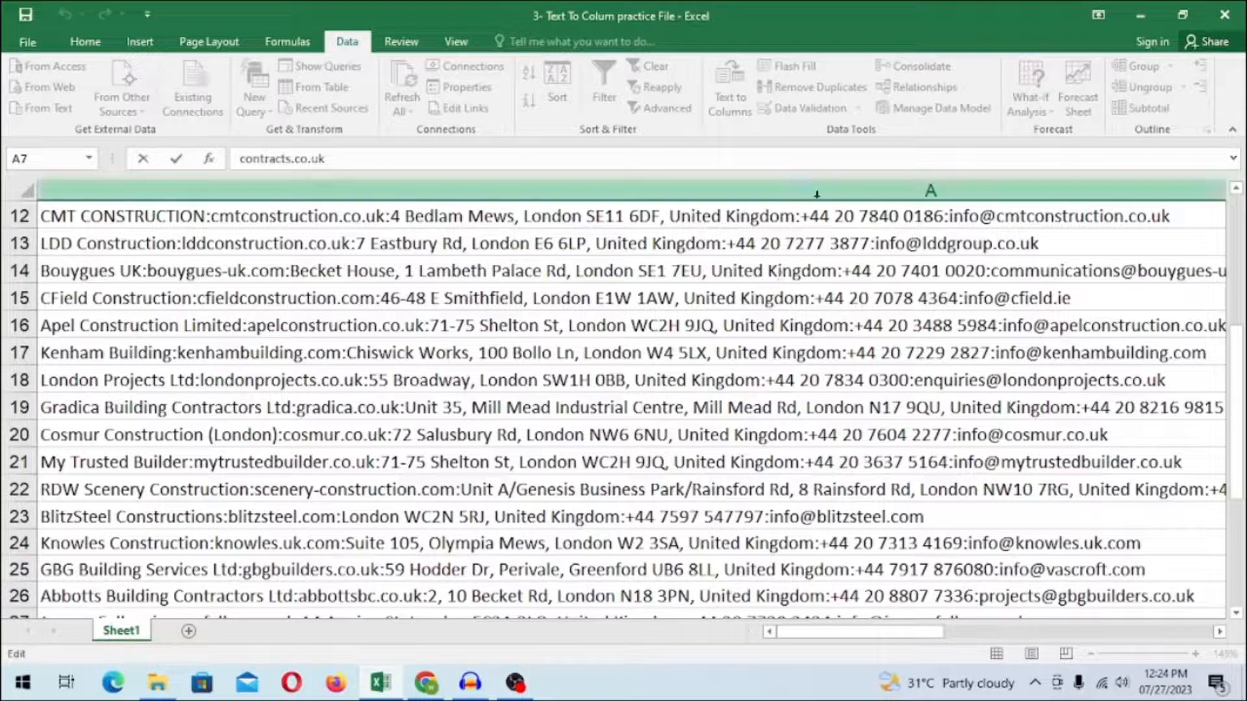
{"action": "left_click", "coordinate": [979, 340]}
{"action": "scroll", "coordinate": [981, 338], "scroll_direction": "down", "scroll_amount": 2}
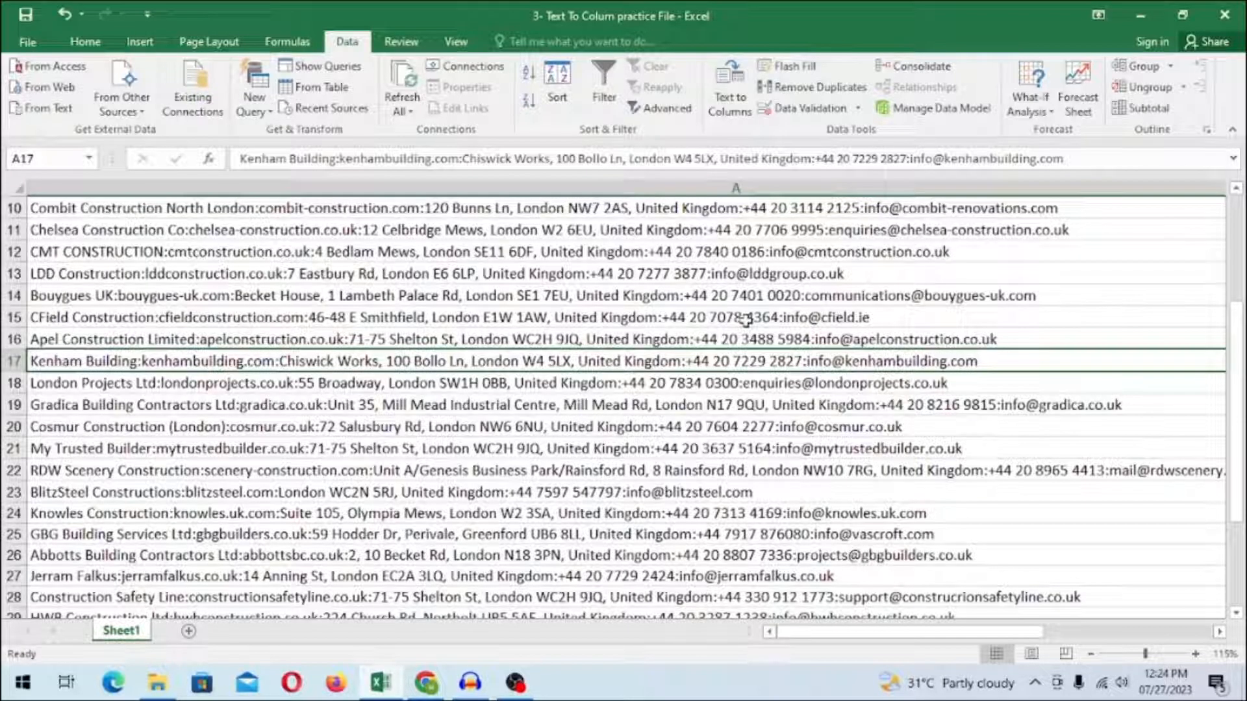
{"action": "scroll", "coordinate": [744, 320], "scroll_direction": "down", "scroll_amount": 2}
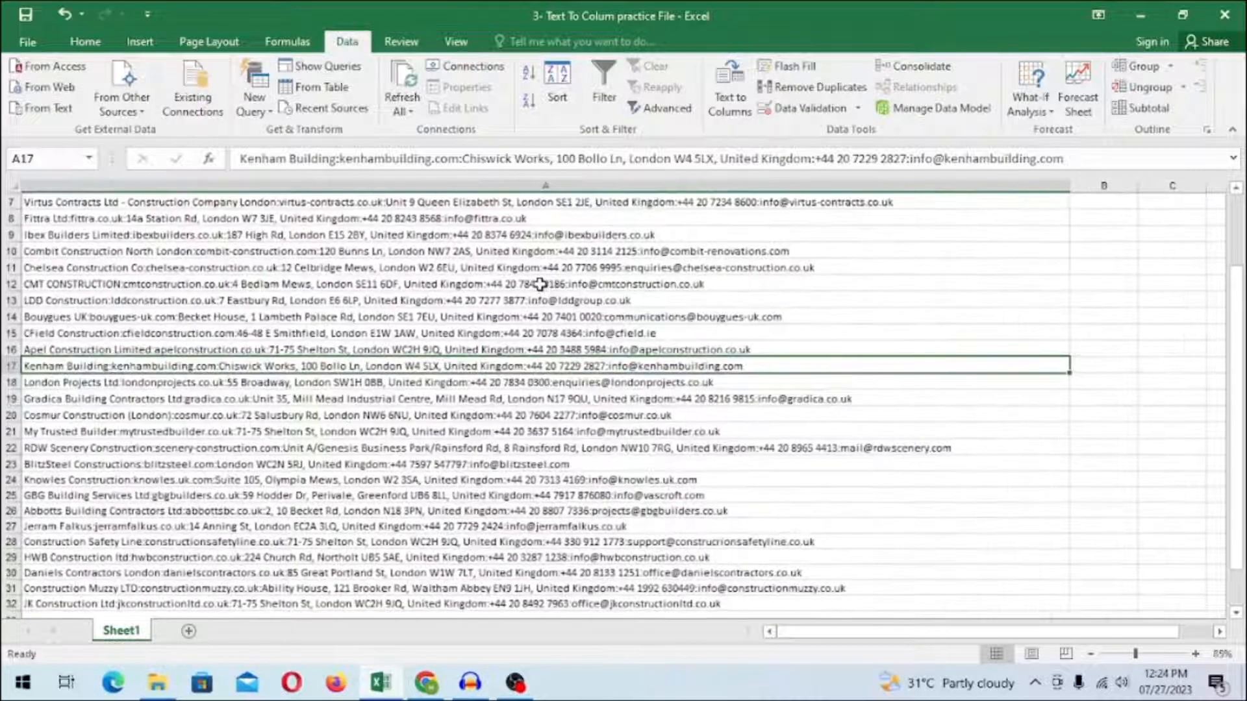
{"action": "scroll", "coordinate": [549, 219], "scroll_direction": "up", "scroll_amount": 2}
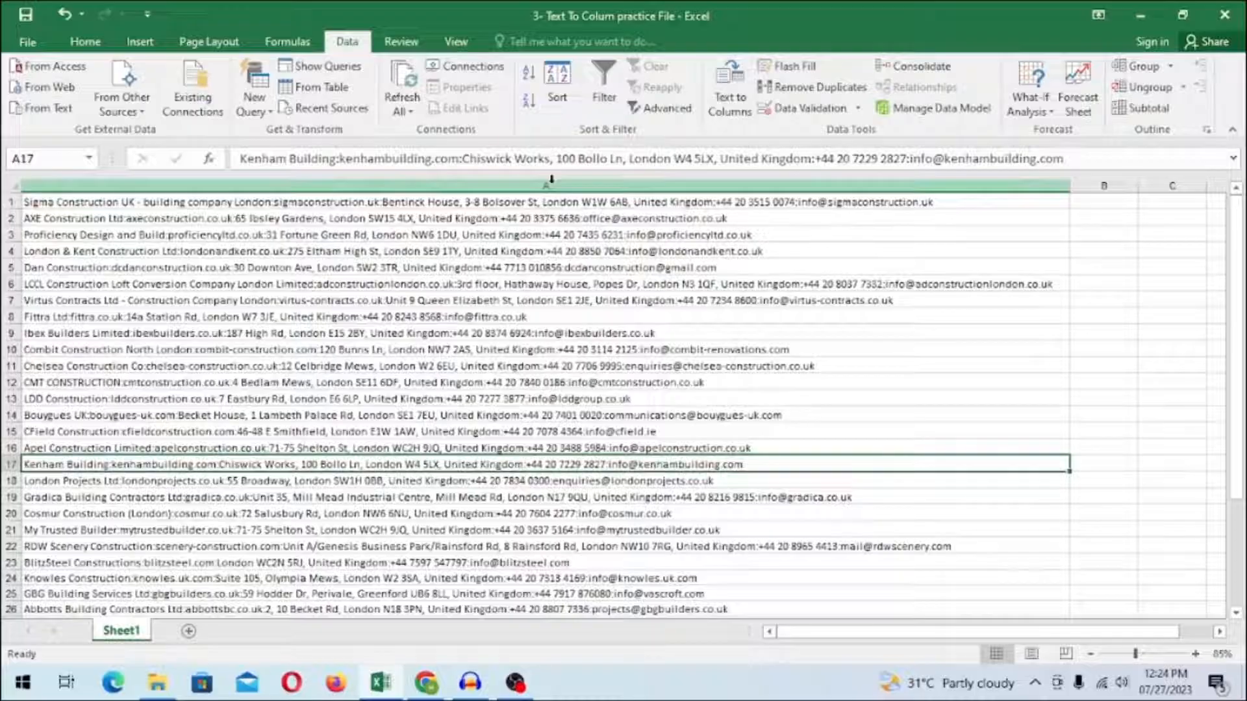
Split column A with Text to Columns as delimited data, using only a colon as the custom delimiter instead of Tab.
{"action": "left_click", "coordinate": [552, 179]}
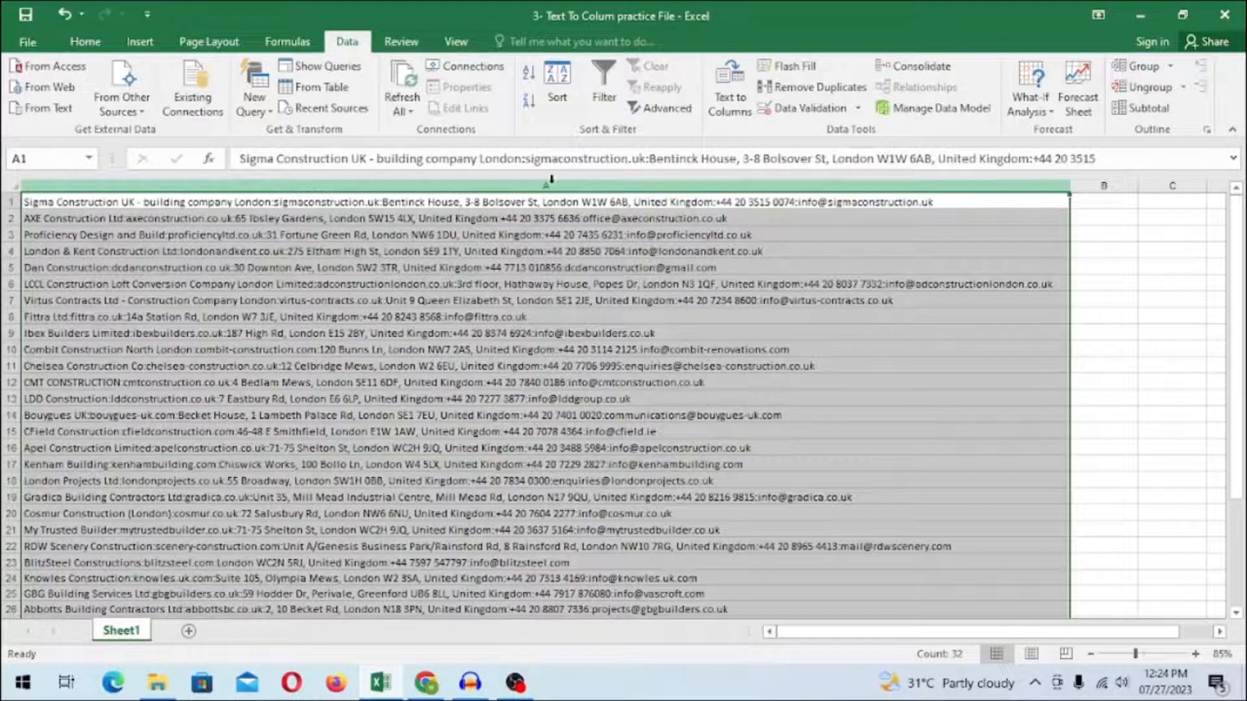
{"action": "left_click", "coordinate": [730, 91]}
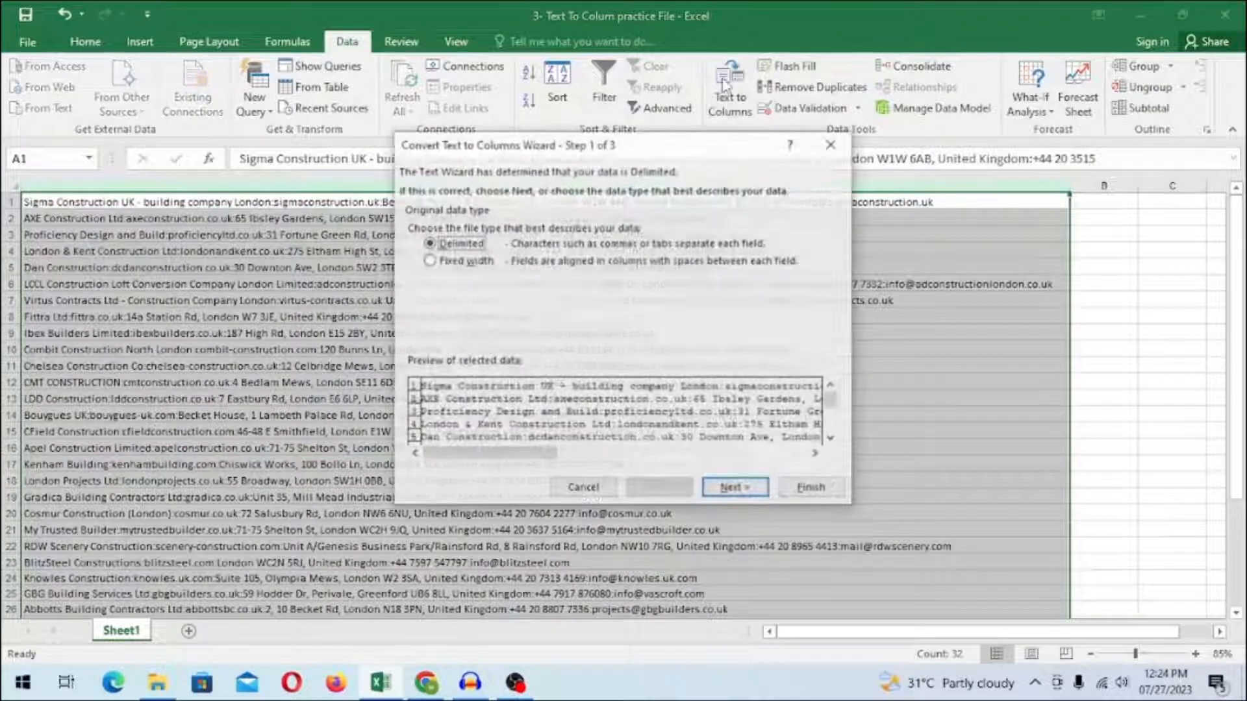
{"action": "left_click", "coordinate": [729, 488]}
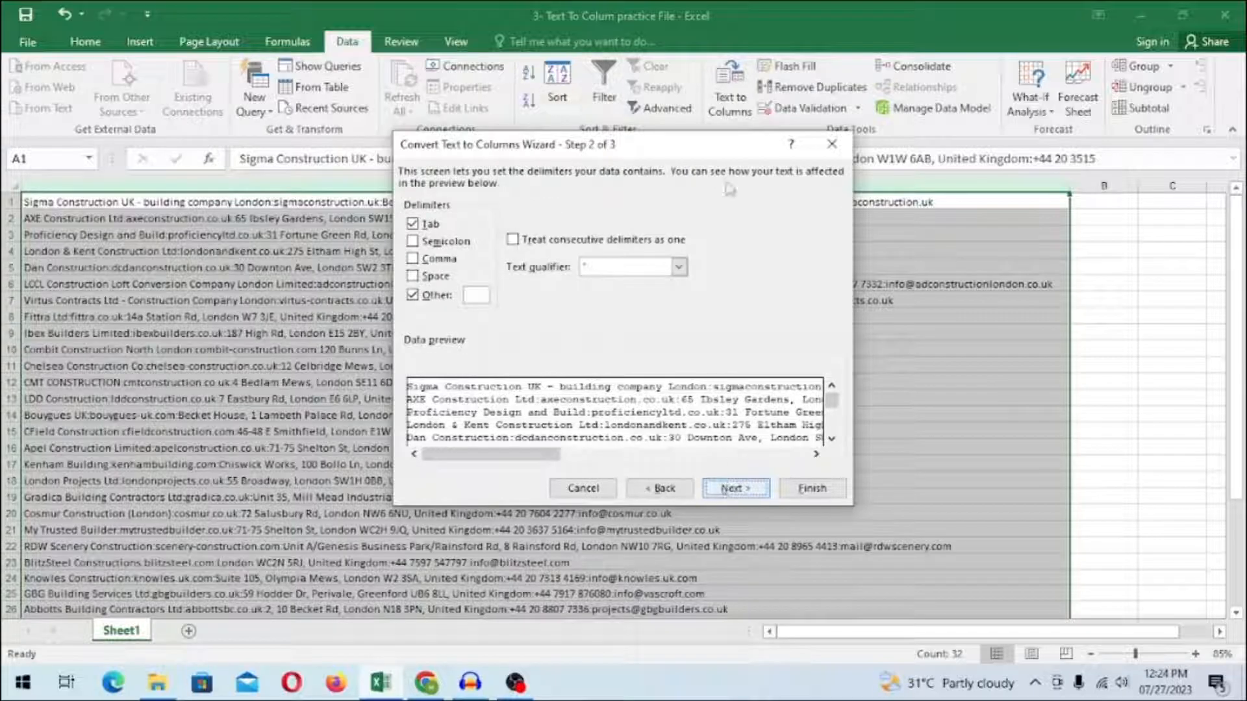
{"action": "left_click", "coordinate": [413, 224]}
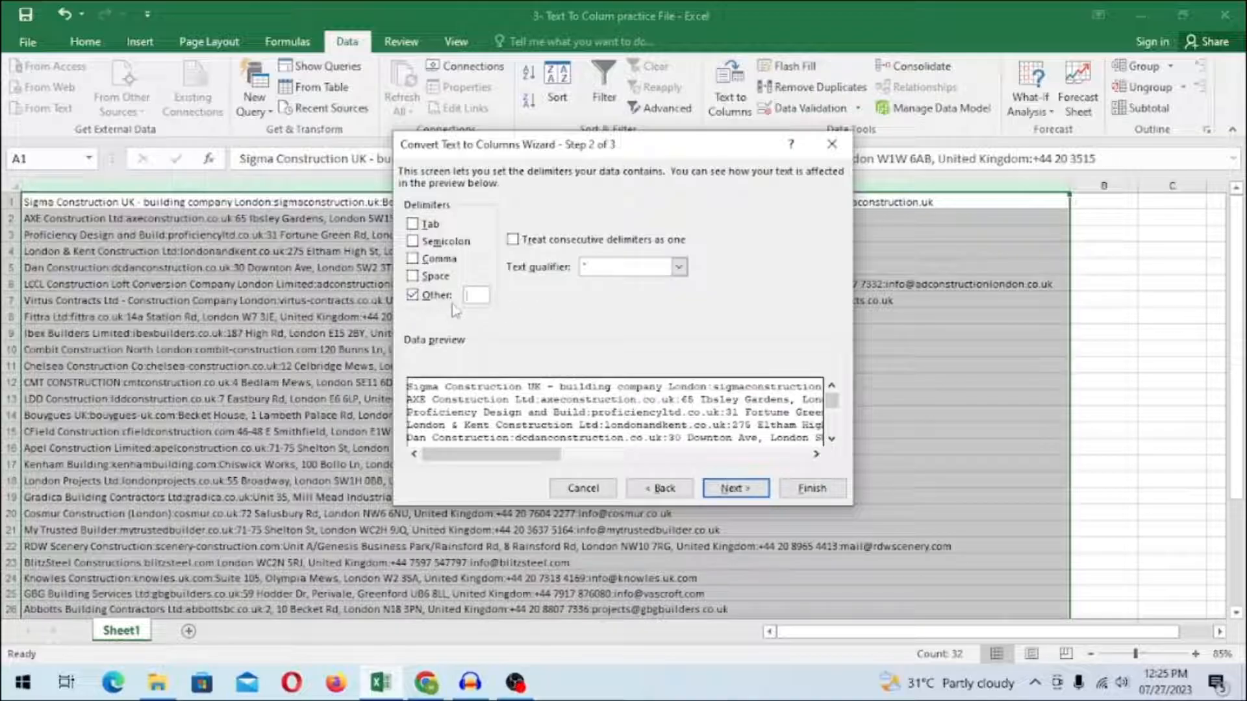
{"action": "type", "text": ":"}
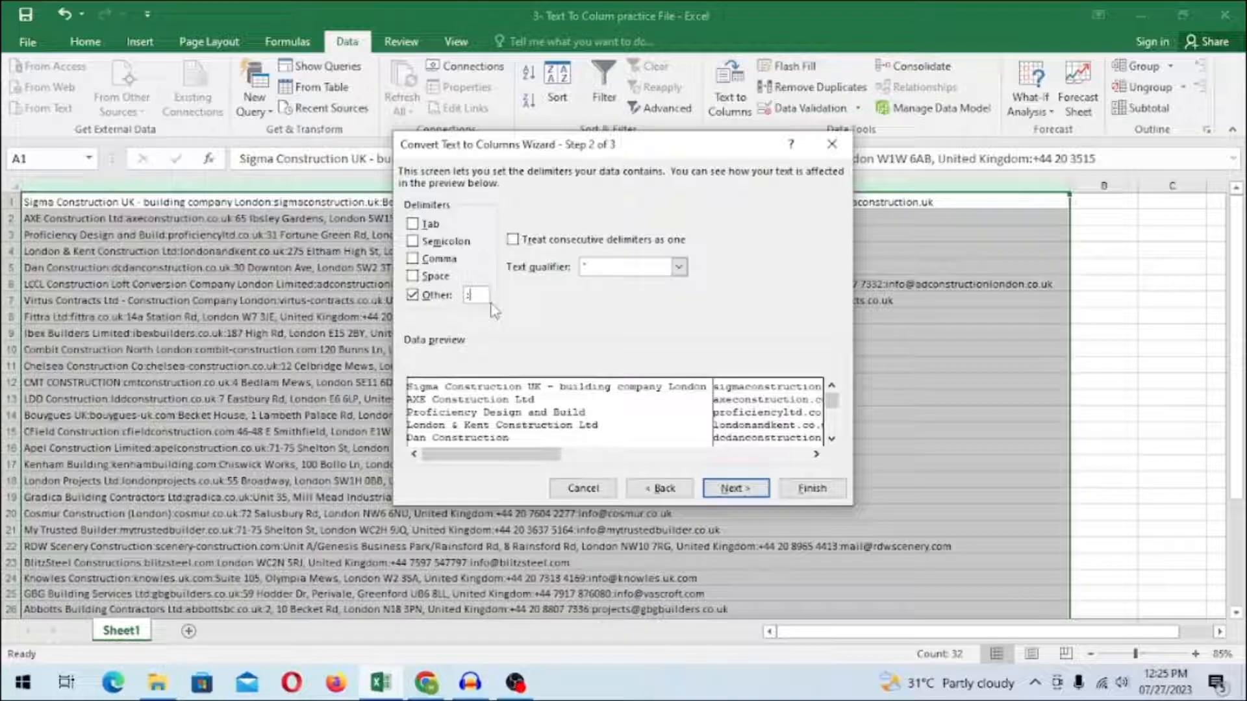
{"action": "left_click", "coordinate": [730, 490]}
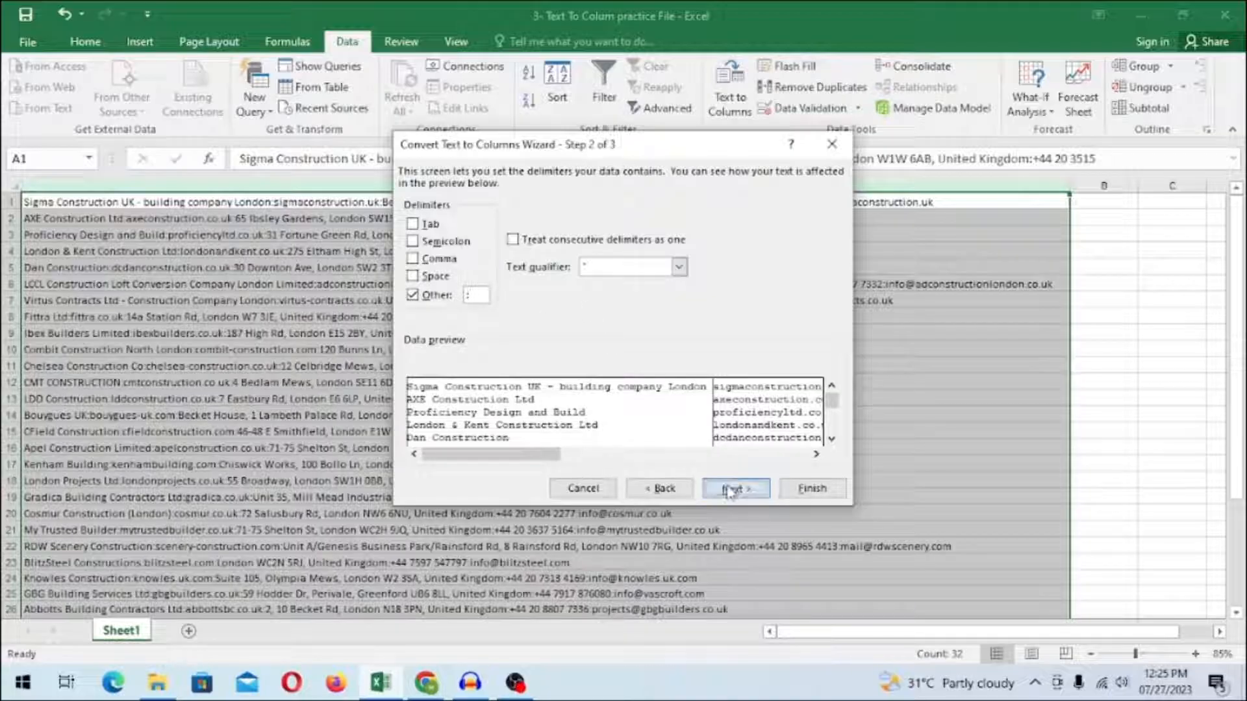
{"action": "left_click", "coordinate": [811, 489]}
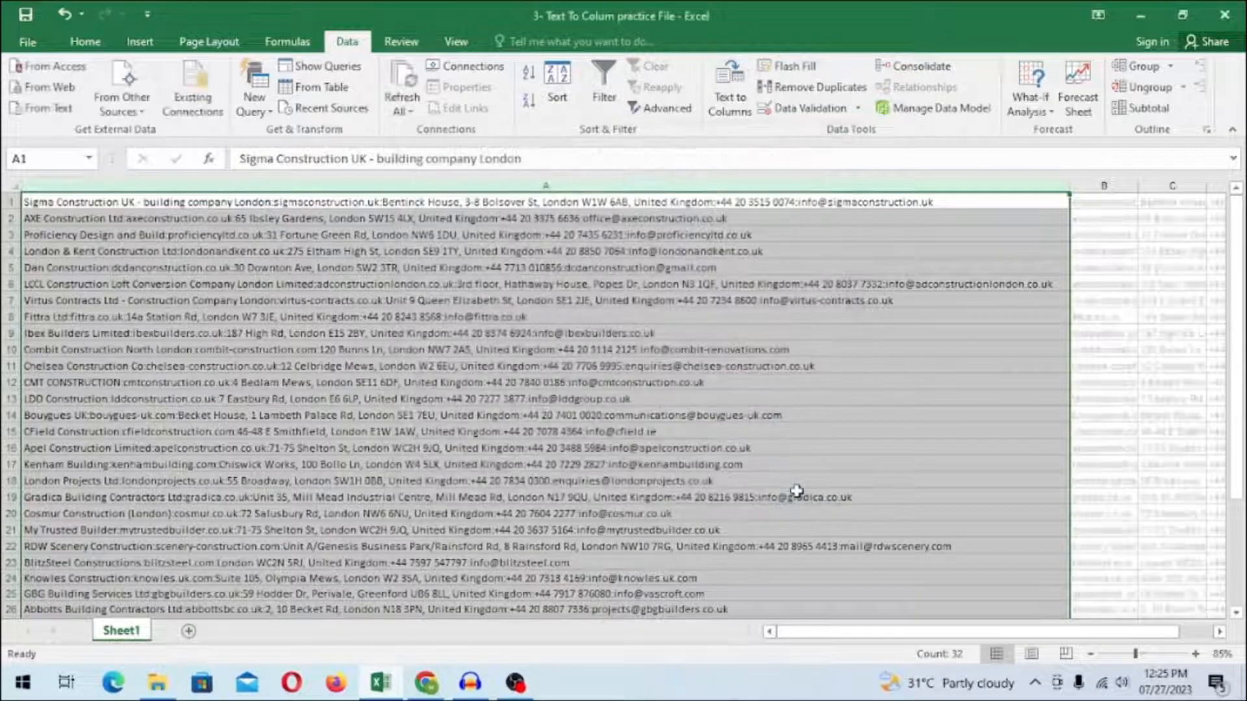
Fit the widths of columns A to D to their contents.
{"action": "double_click", "coordinate": [1070, 186]}
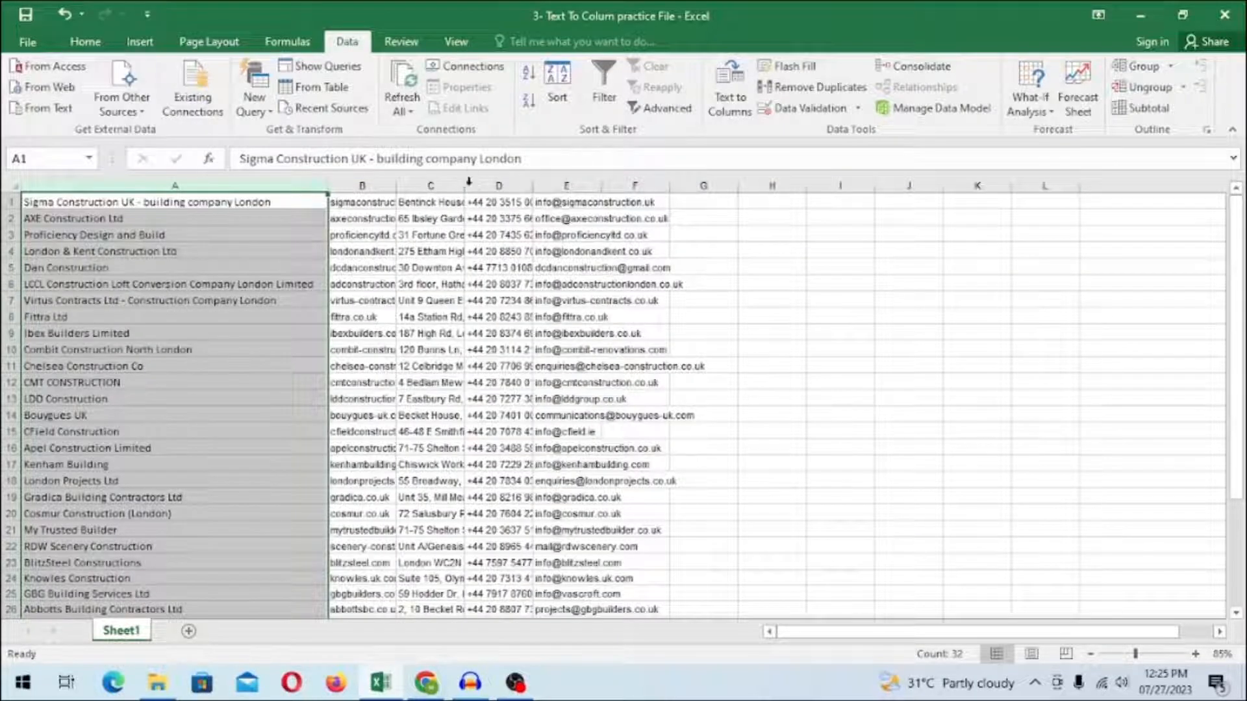
{"action": "double_click", "coordinate": [468, 183]}
{"action": "scroll", "coordinate": [371, 354], "scroll_direction": "down", "scroll_amount": 3, "text": "ctrl"}
{"action": "scroll", "coordinate": [296, 325], "scroll_direction": "up", "scroll_amount": 2, "text": "ctrl"}
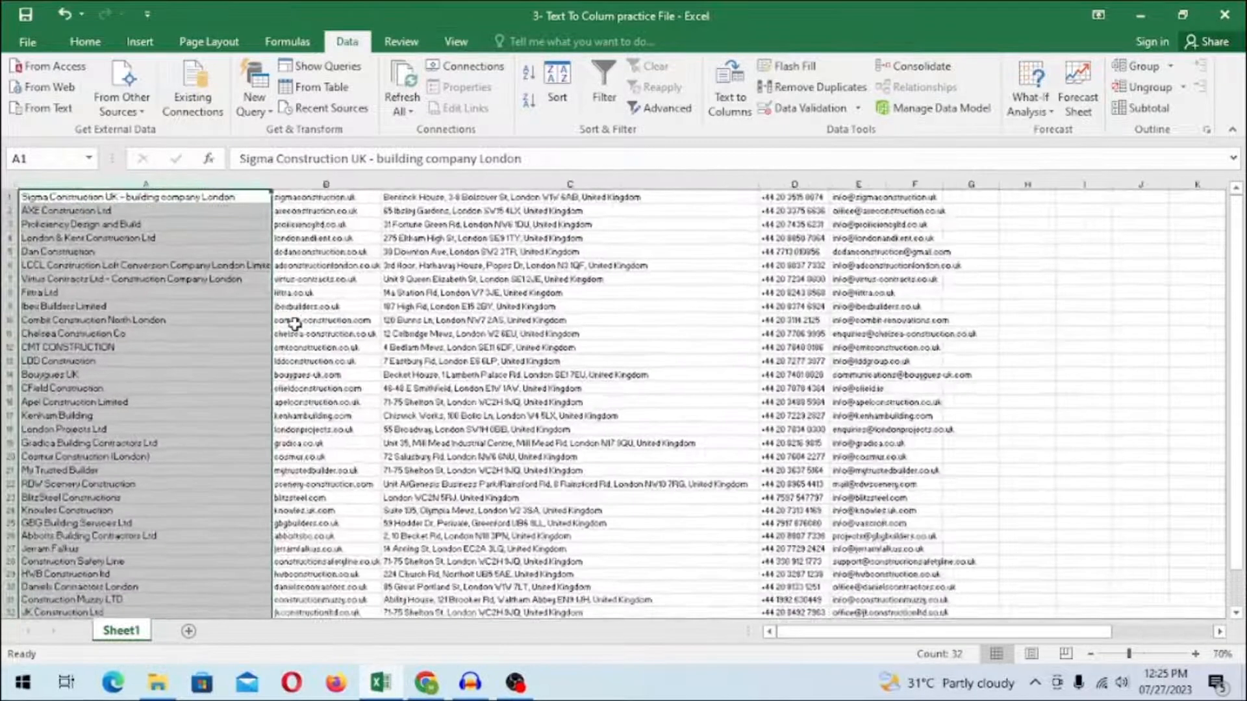
{"action": "scroll", "coordinate": [295, 325], "scroll_direction": "up", "scroll_amount": 1, "text": "ctrl"}
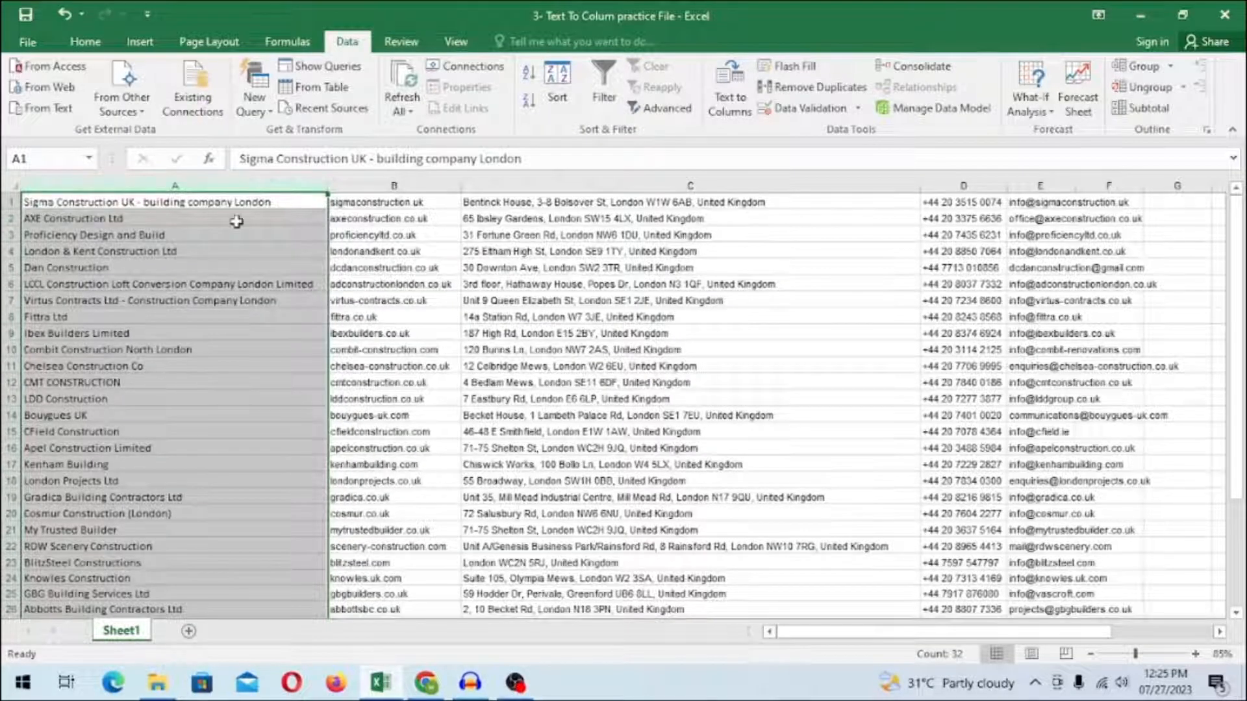
Review the separated company names, websites, addresses, phone numbers and e-mails across columns A to E.
{"action": "scroll", "coordinate": [341, 221], "scroll_direction": "down", "scroll_amount": 4}
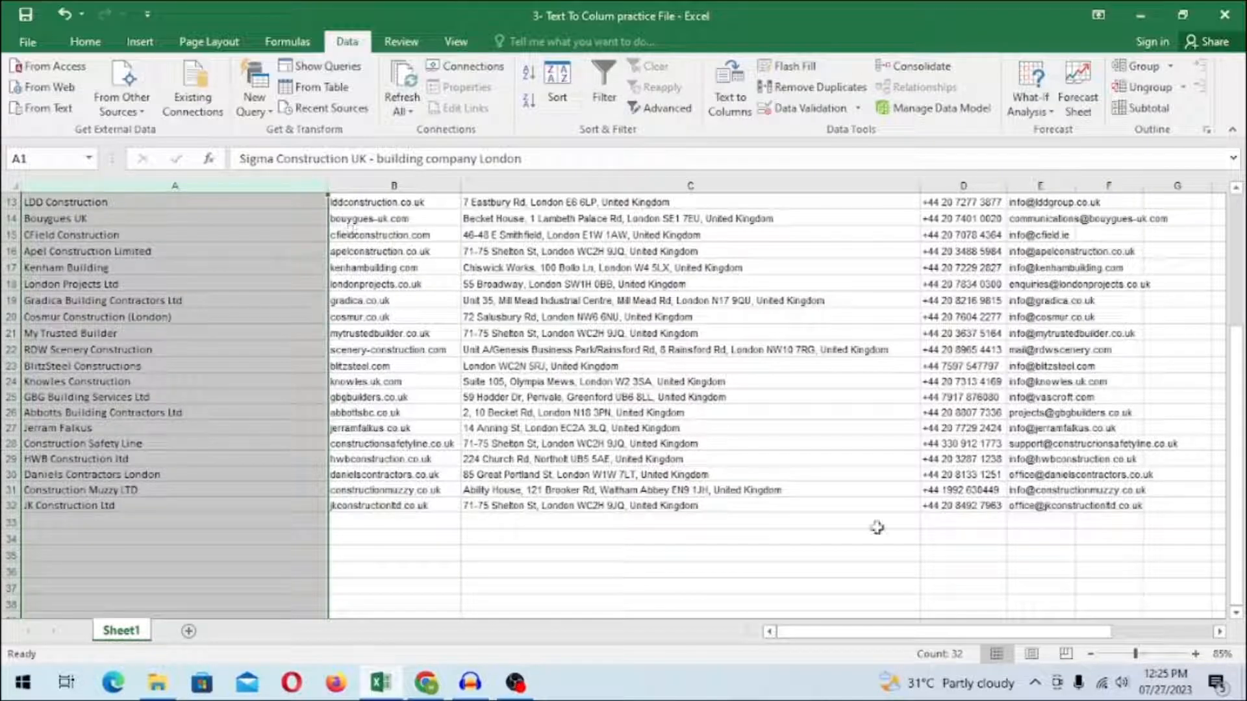
{"action": "scroll", "coordinate": [770, 345], "scroll_direction": "up", "scroll_amount": 4}
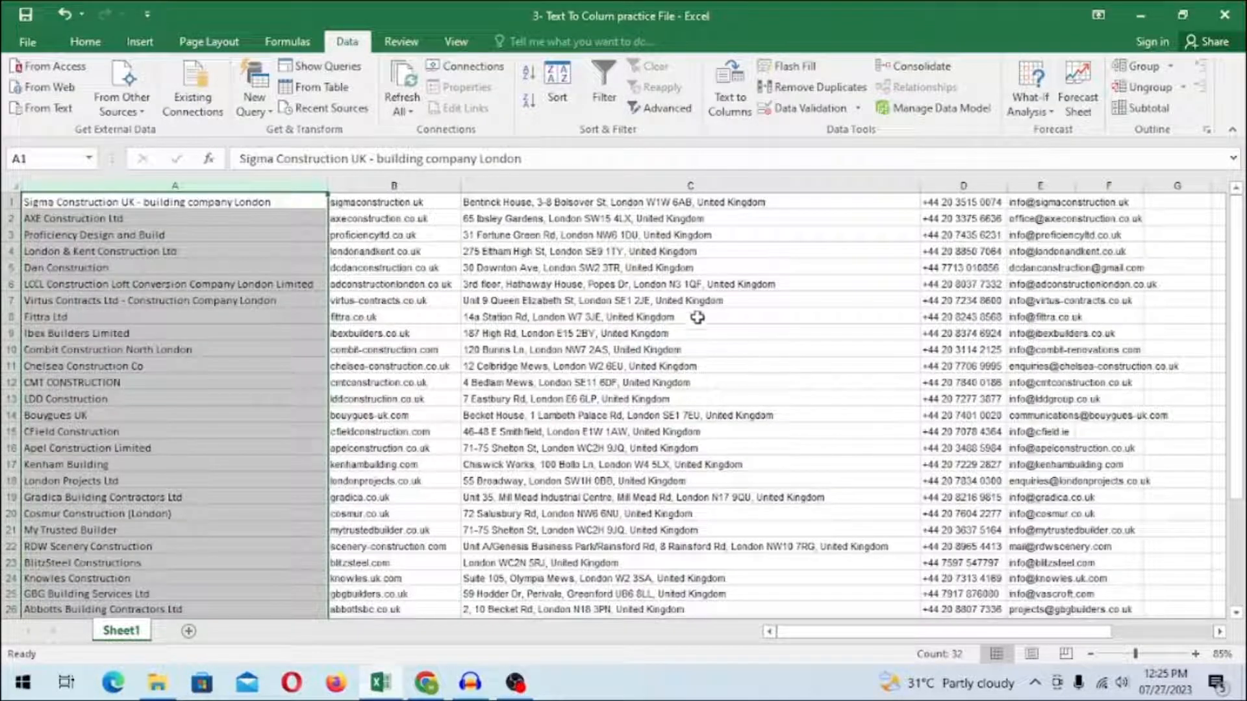
{"action": "left_click_drag", "start_coordinate": [432, 203], "coordinate": [418, 580]}
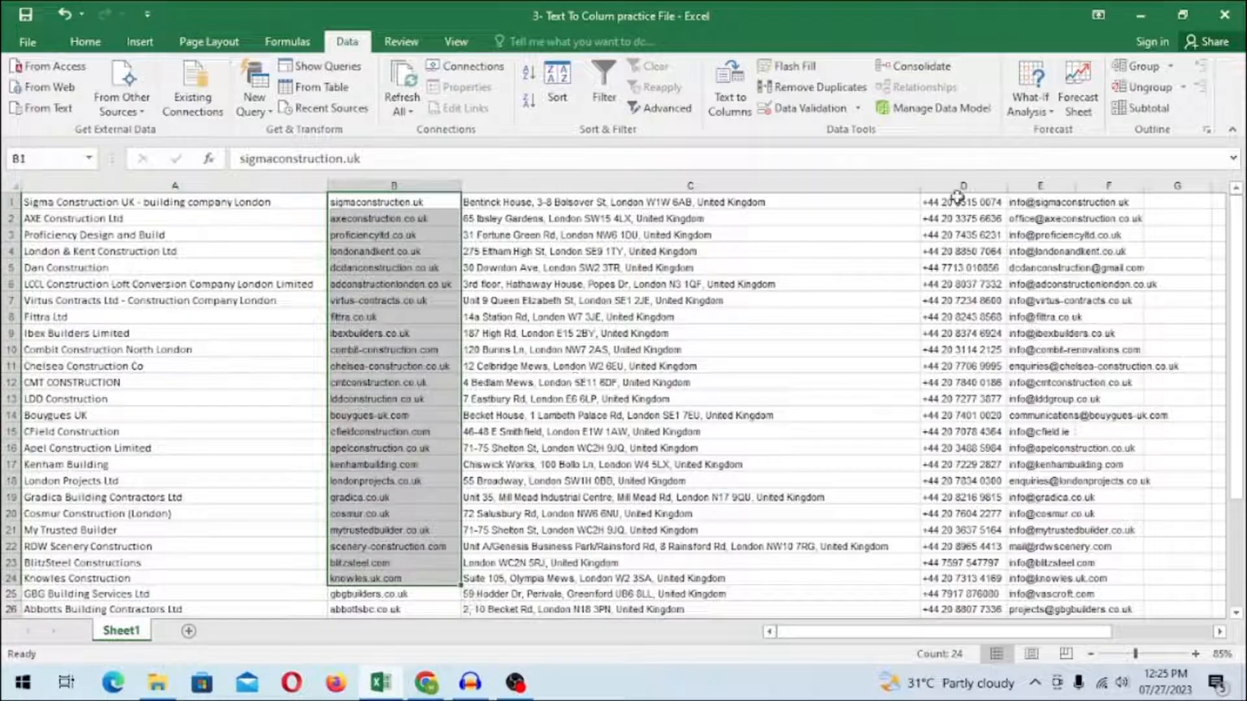
{"action": "left_click_drag", "start_coordinate": [960, 250], "coordinate": [964, 432]}
{"action": "left_click_drag", "start_coordinate": [1067, 237], "coordinate": [1098, 447]}
{"action": "left_click_drag", "start_coordinate": [512, 243], "coordinate": [513, 620]}
{"action": "left_click_drag", "start_coordinate": [176, 235], "coordinate": [170, 440]}
{"action": "scroll", "coordinate": [169, 440], "scroll_direction": "up", "scroll_amount": 1}
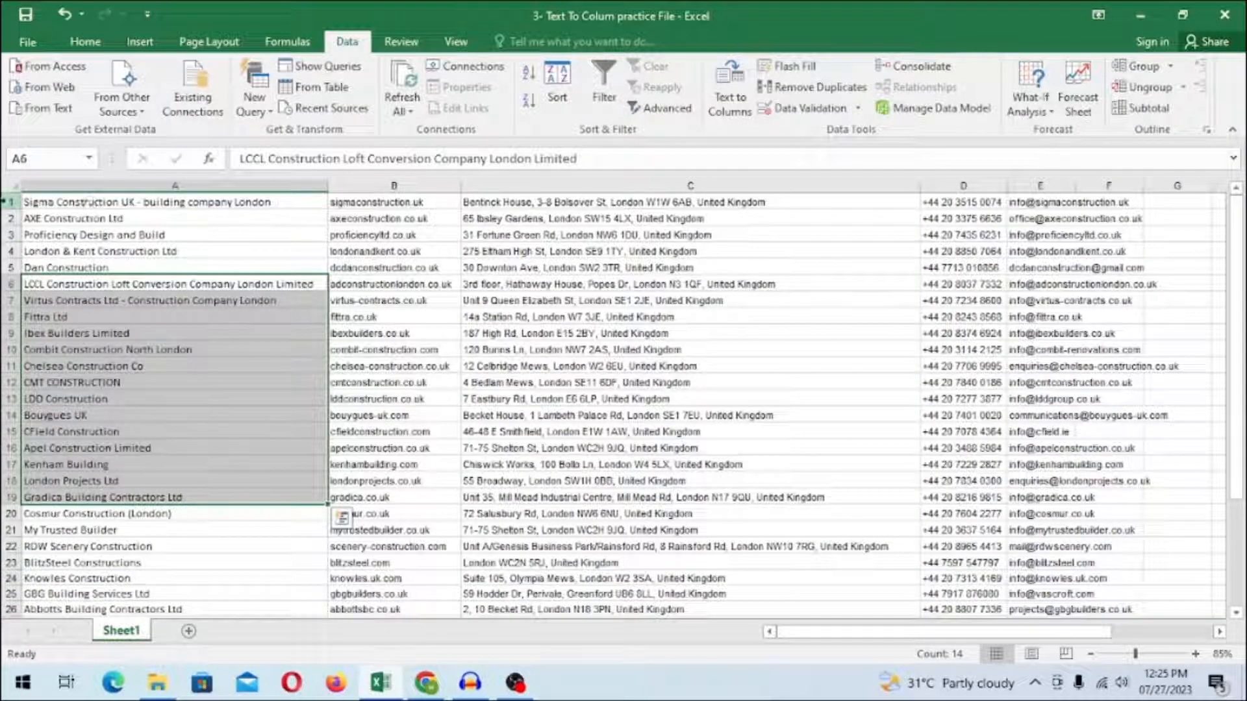
Insert a blank row above the first company record for the column headings.
{"action": "left_click", "coordinate": [10, 203]}
{"action": "right_click", "coordinate": [10, 204]}
{"action": "left_click", "coordinate": [51, 328]}
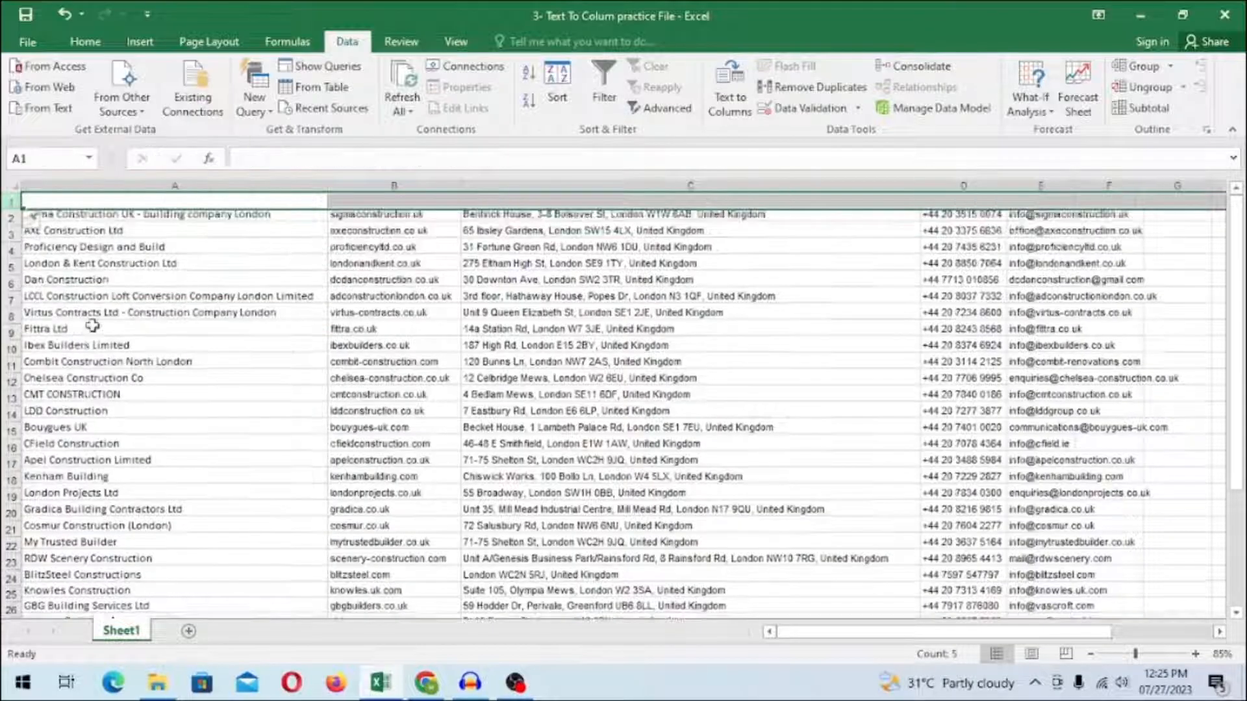
Fill the header cells A1 to F1 with red and apply all borders to them.
{"action": "left_click_drag", "start_coordinate": [202, 204], "coordinate": [1137, 196]}
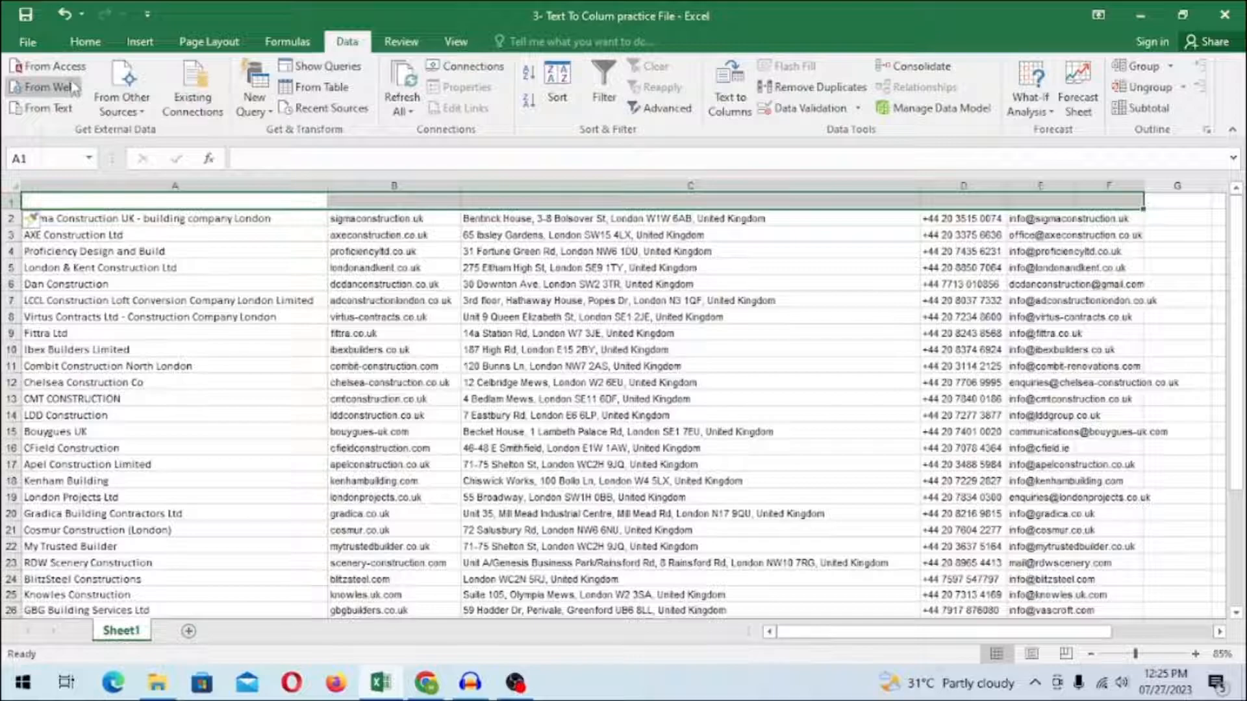
{"action": "left_click", "coordinate": [89, 47]}
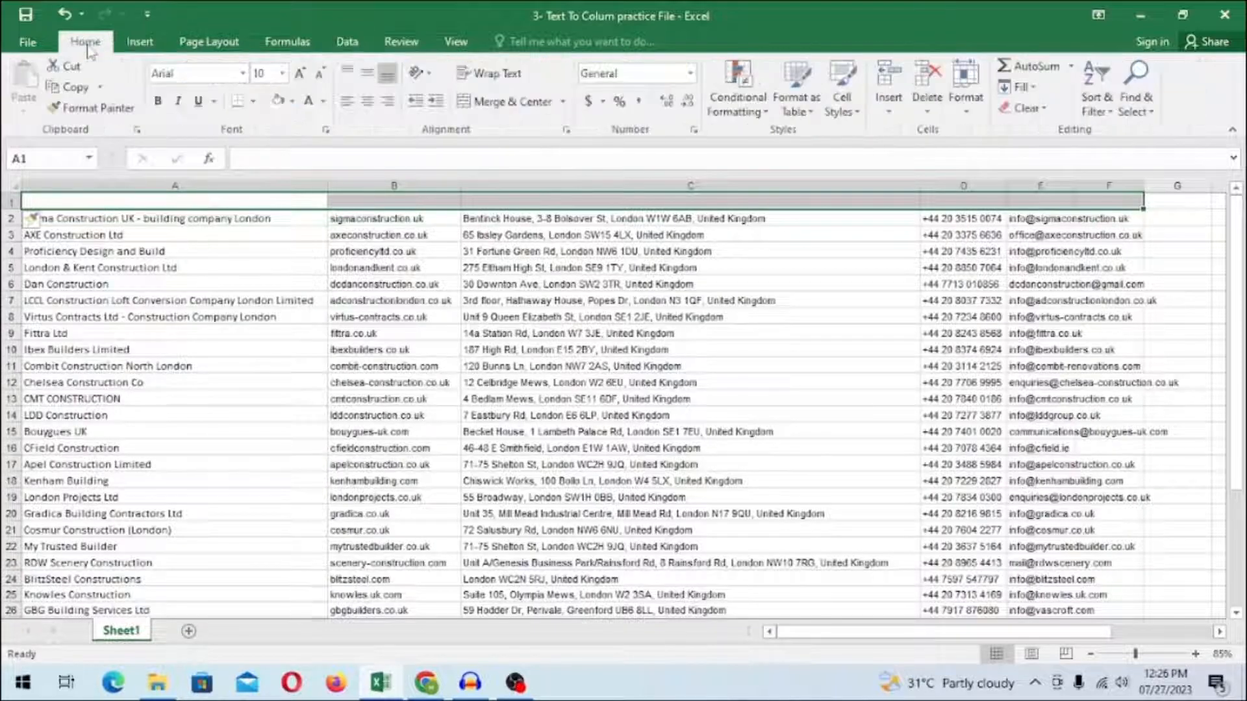
{"action": "left_click", "coordinate": [292, 102]}
{"action": "left_click", "coordinate": [286, 248]}
{"action": "left_click", "coordinate": [252, 101]}
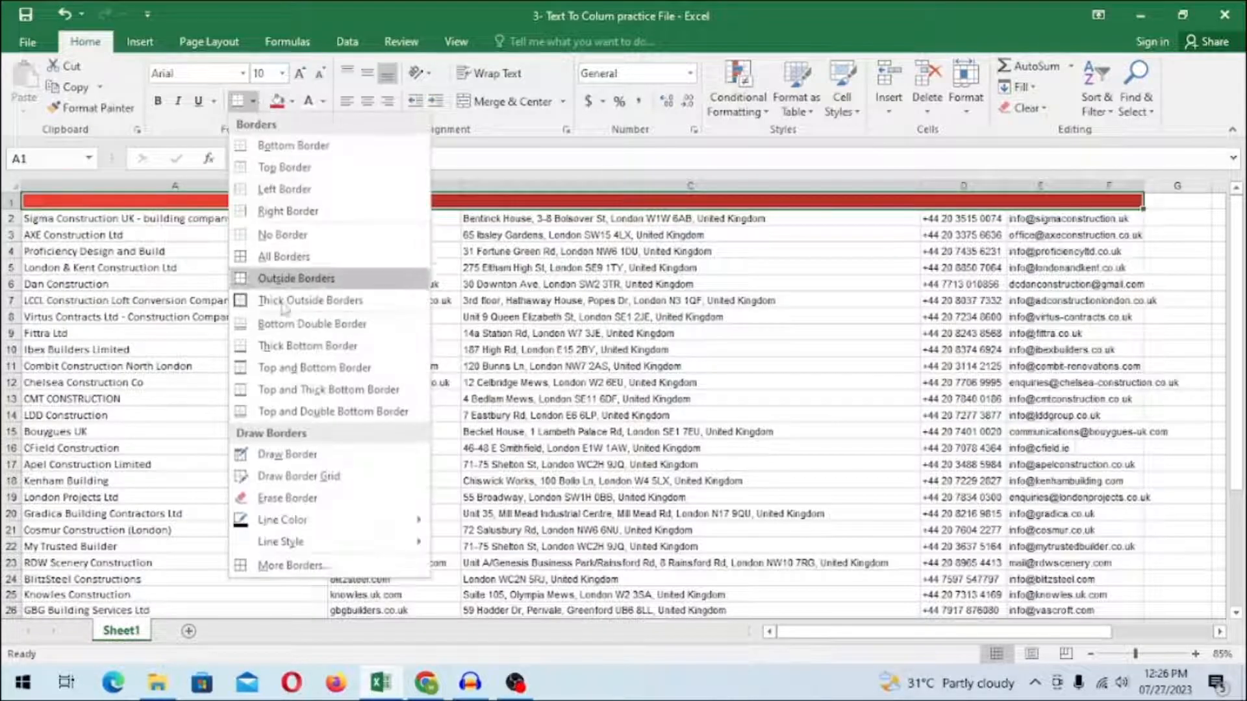
{"action": "left_click", "coordinate": [293, 257]}
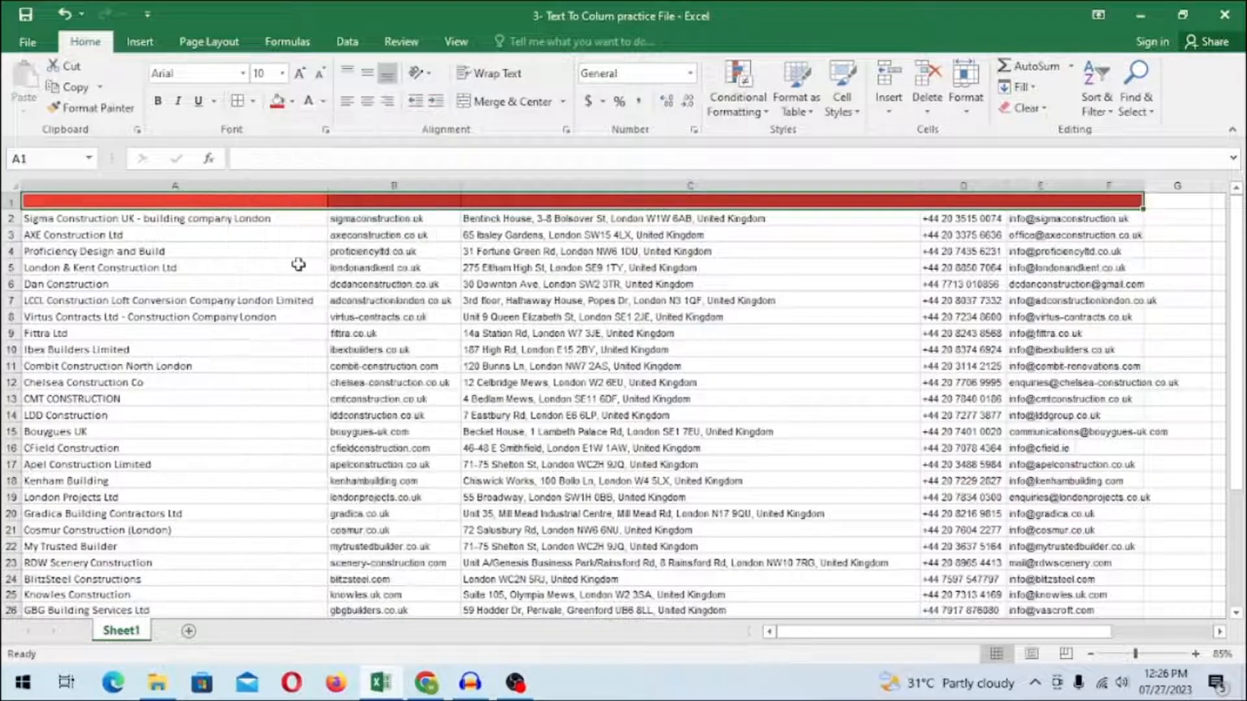
{"action": "left_click", "coordinate": [529, 266]}
Enter the headings NAME, WEBSITES, ADDRESS, PHONE and EMAILS in cells A1 to E1.
{"action": "double_click", "coordinate": [267, 201]}
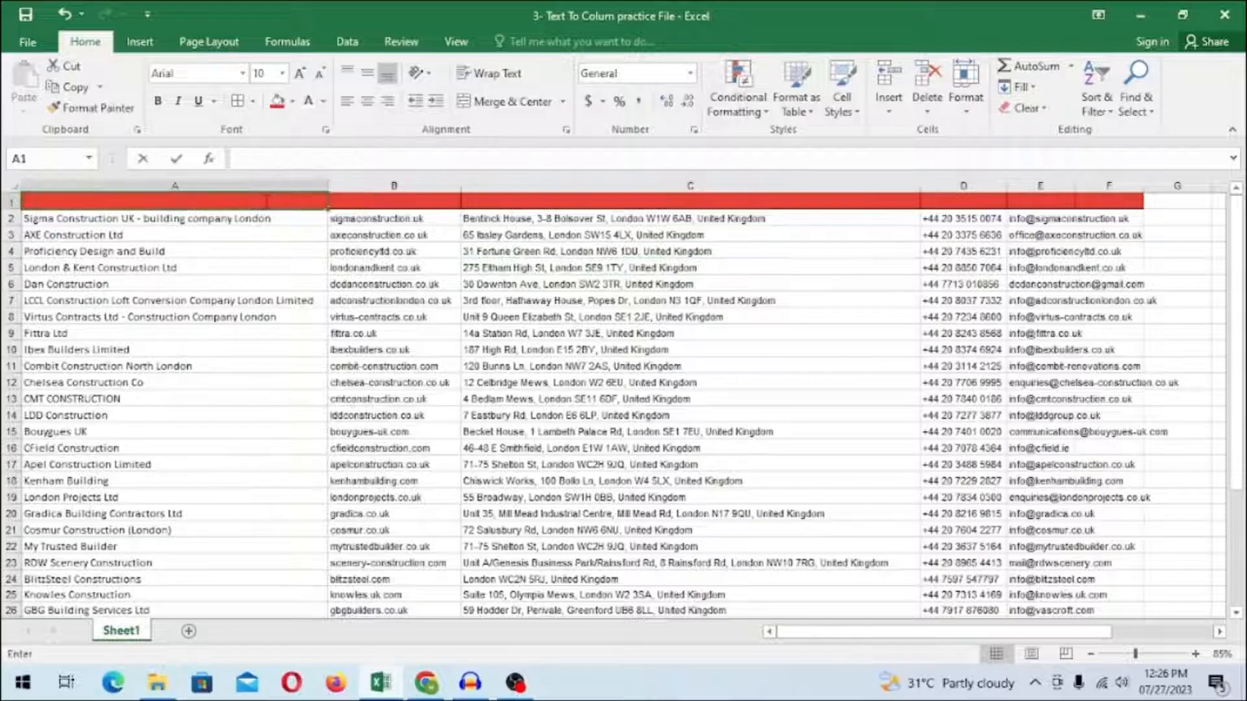
{"action": "type", "text": "NAm"}
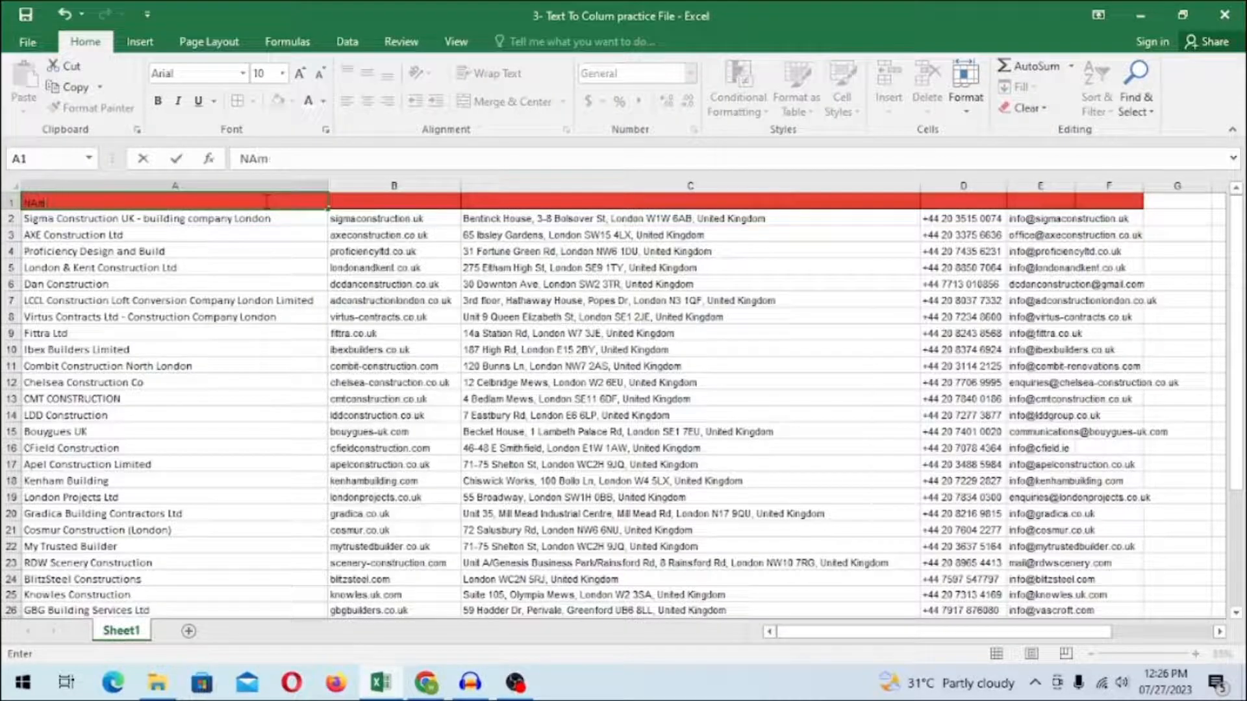
{"action": "type", "text": "eME"}
{"action": "key", "text": "Tab"}
{"action": "type", "text": "WEBSITES"}
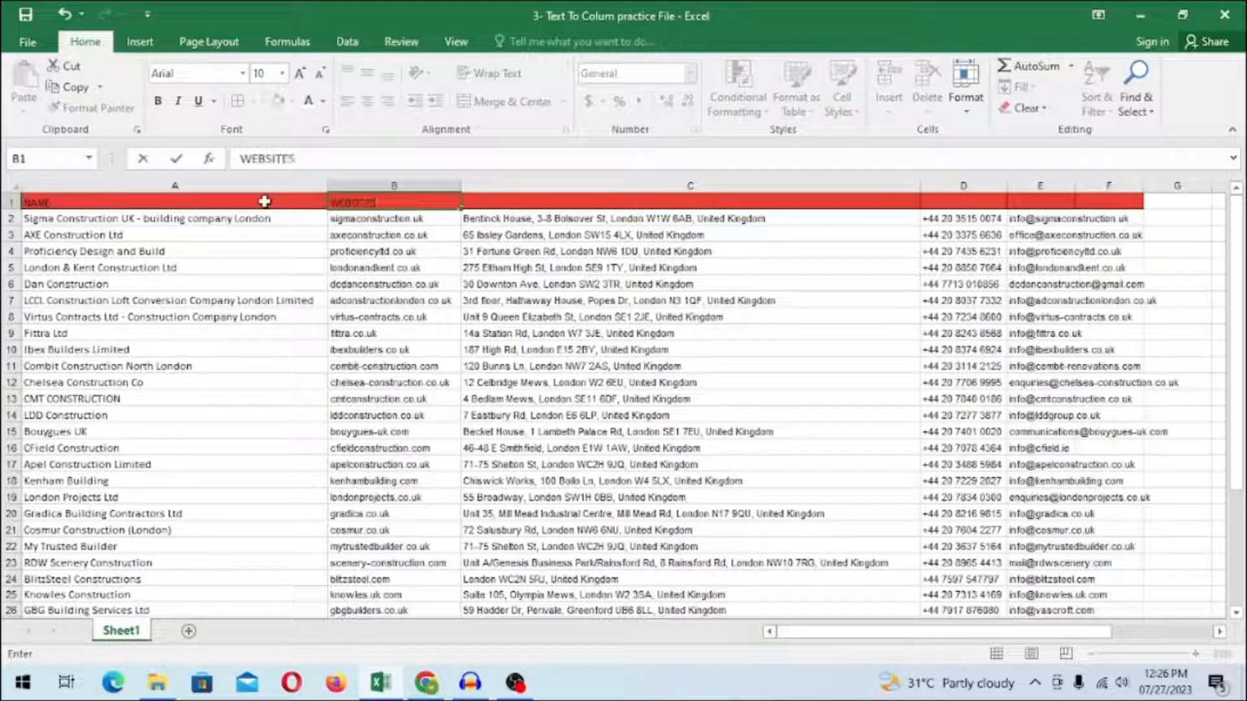
{"action": "key", "text": "Tab"}
{"action": "type", "text": "ADDRESS"}
{"action": "key", "text": "Tab"}
{"action": "type", "text": "PHONE"}
{"action": "key", "text": "Tab"}
{"action": "type", "text": "EMAILS"}
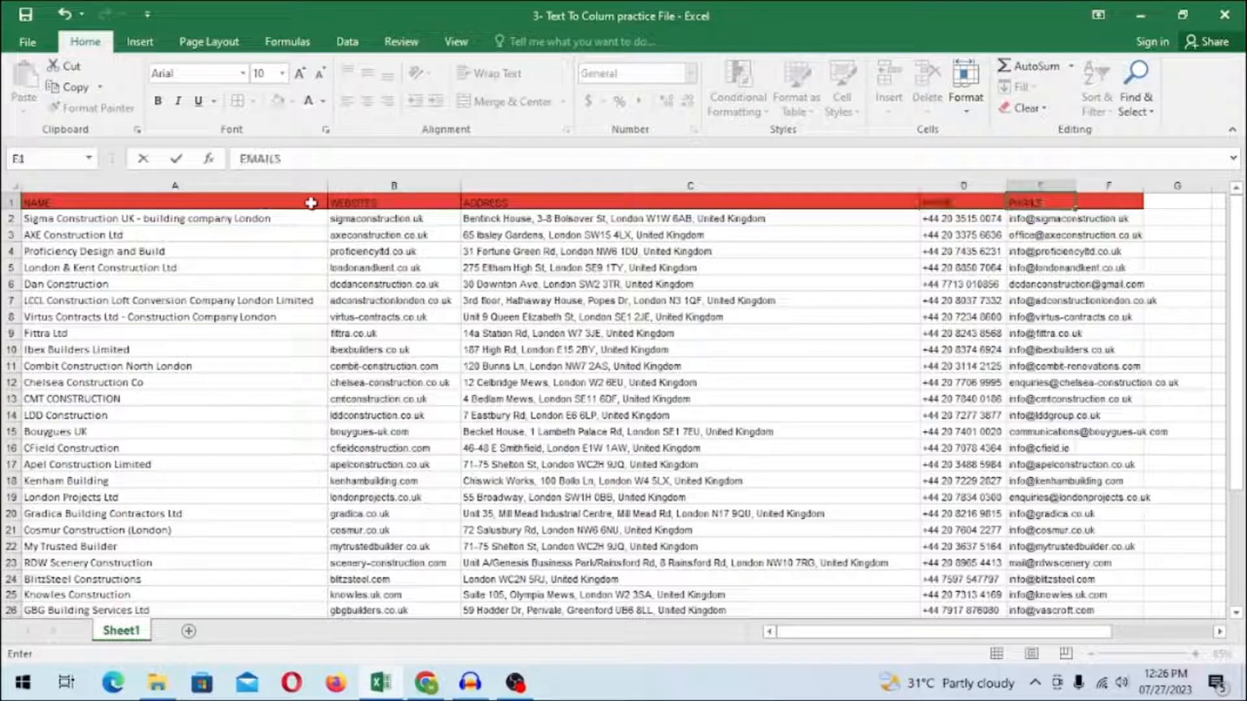
{"action": "left_click", "coordinate": [1113, 252]}
Center the headings in A1 to E1 horizontally and vertically, and make row 1 much taller.
{"action": "left_click_drag", "start_coordinate": [1065, 199], "coordinate": [156, 203]}
{"action": "left_click", "coordinate": [366, 103]}
{"action": "left_click", "coordinate": [367, 73]}
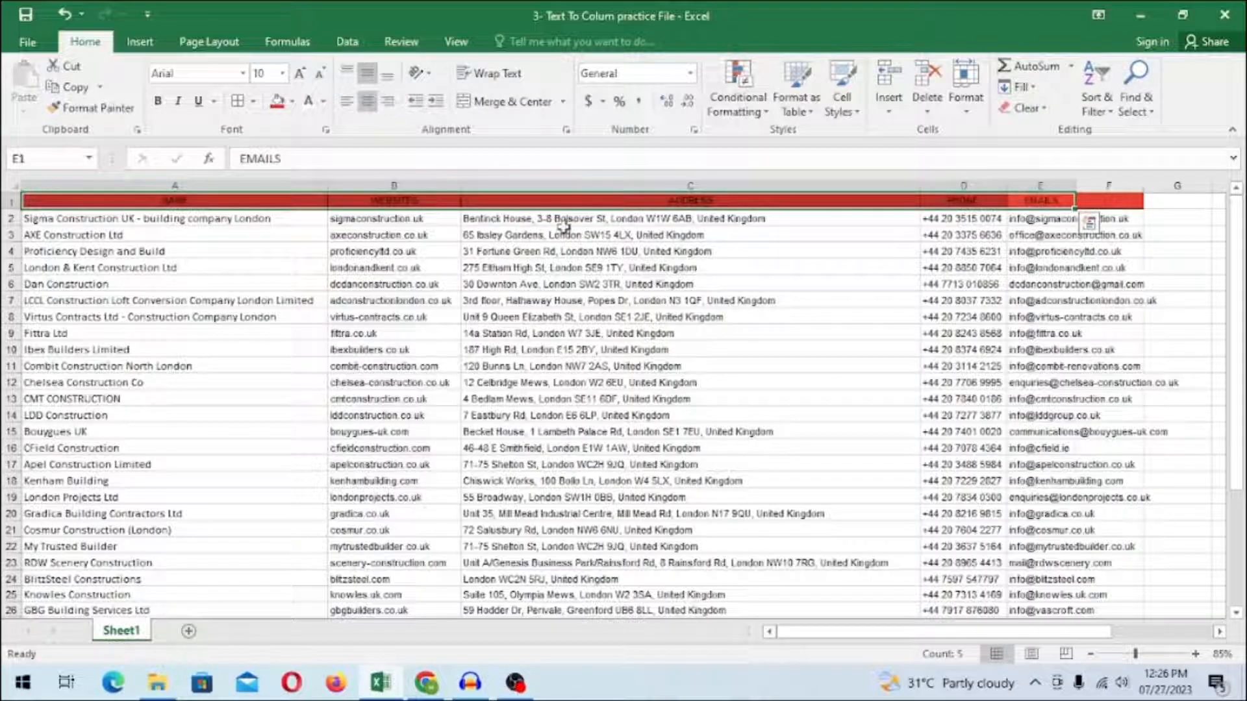
{"action": "left_click_drag", "start_coordinate": [10, 210], "coordinate": [9, 251]}
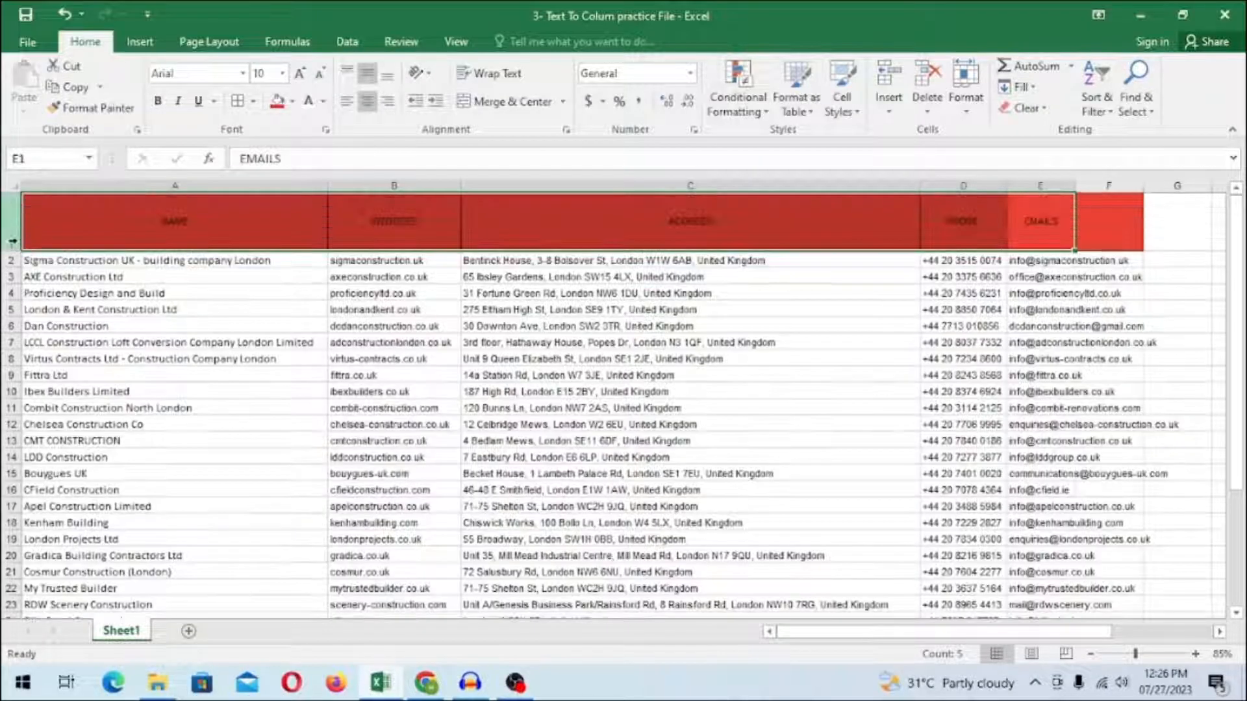
Apply all borders to the company records, and remove the surplus column F while widening the EMAILS column to fit its contents.
{"action": "left_click", "coordinate": [1138, 238]}
{"action": "scroll", "coordinate": [696, 293], "scroll_direction": "down", "scroll_amount": 1}
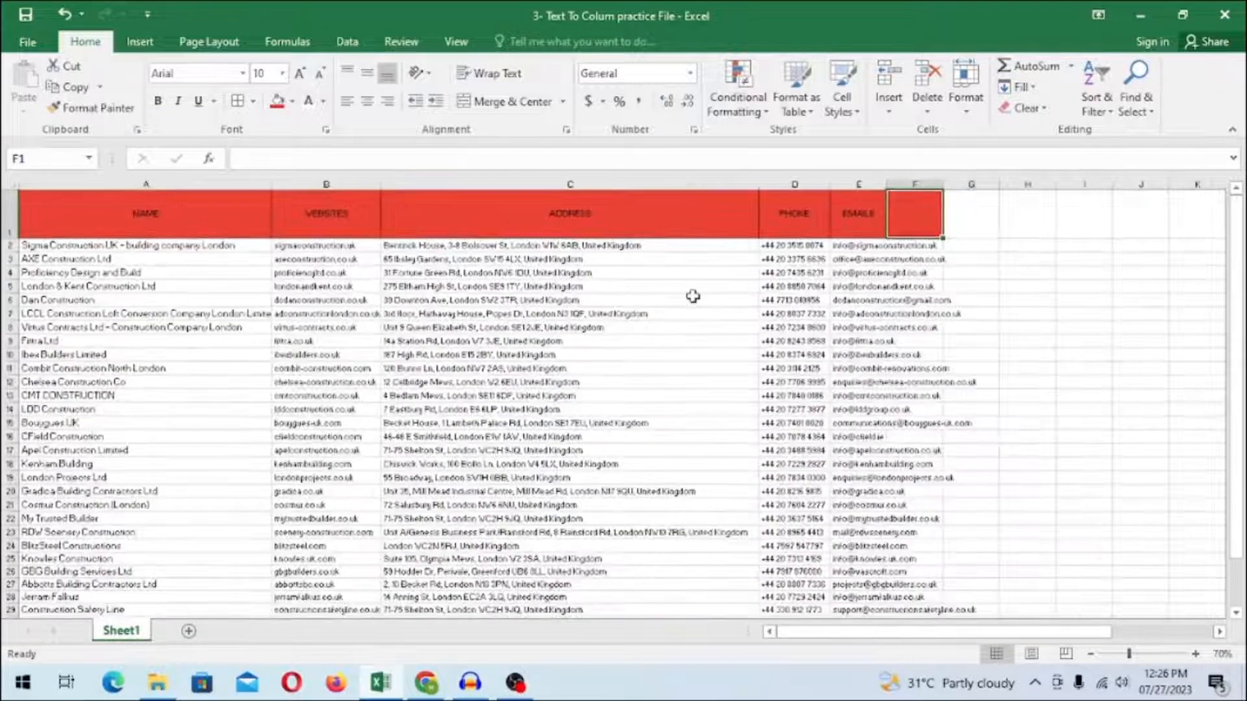
{"action": "mouse_move", "coordinate": [84, 247]}
{"action": "left_mouse_down"}
{"action": "mouse_move", "coordinate": [727, 513]}
{"action": "mouse_move", "coordinate": [863, 614]}
{"action": "mouse_move", "coordinate": [936, 617]}
{"action": "left_mouse_up"}
{"action": "left_click", "coordinate": [238, 100]}
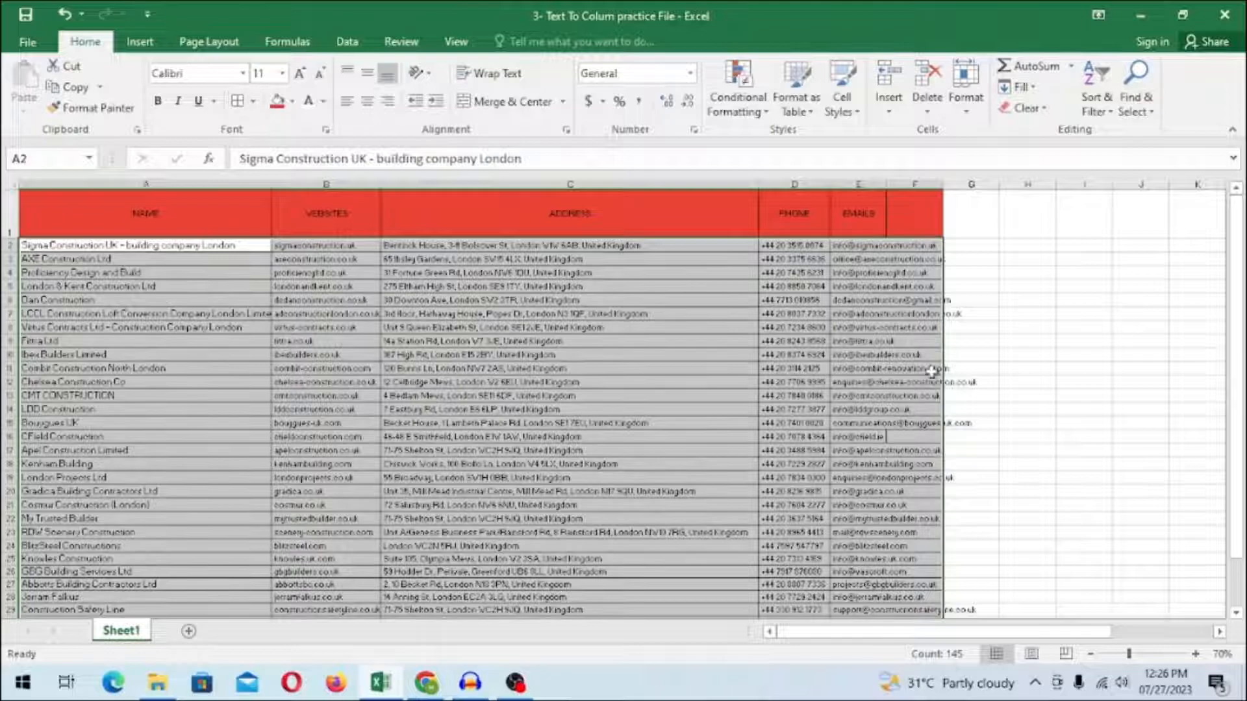
{"action": "left_click", "coordinate": [1017, 379]}
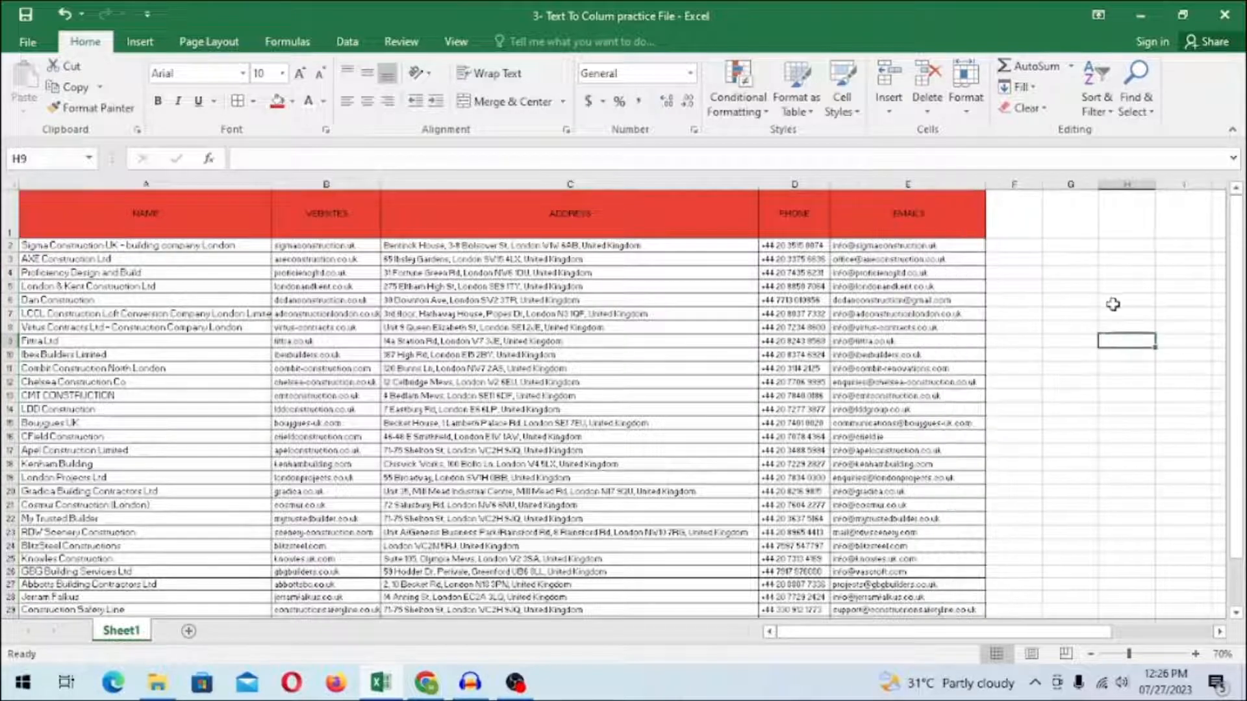
Look over the formatted table at 100% zoom from the headings down to the last company record.
{"action": "scroll", "coordinate": [505, 299], "scroll_direction": "down", "scroll_amount": 6}
{"action": "scroll", "coordinate": [840, 426], "scroll_direction": "up", "scroll_amount": 6}
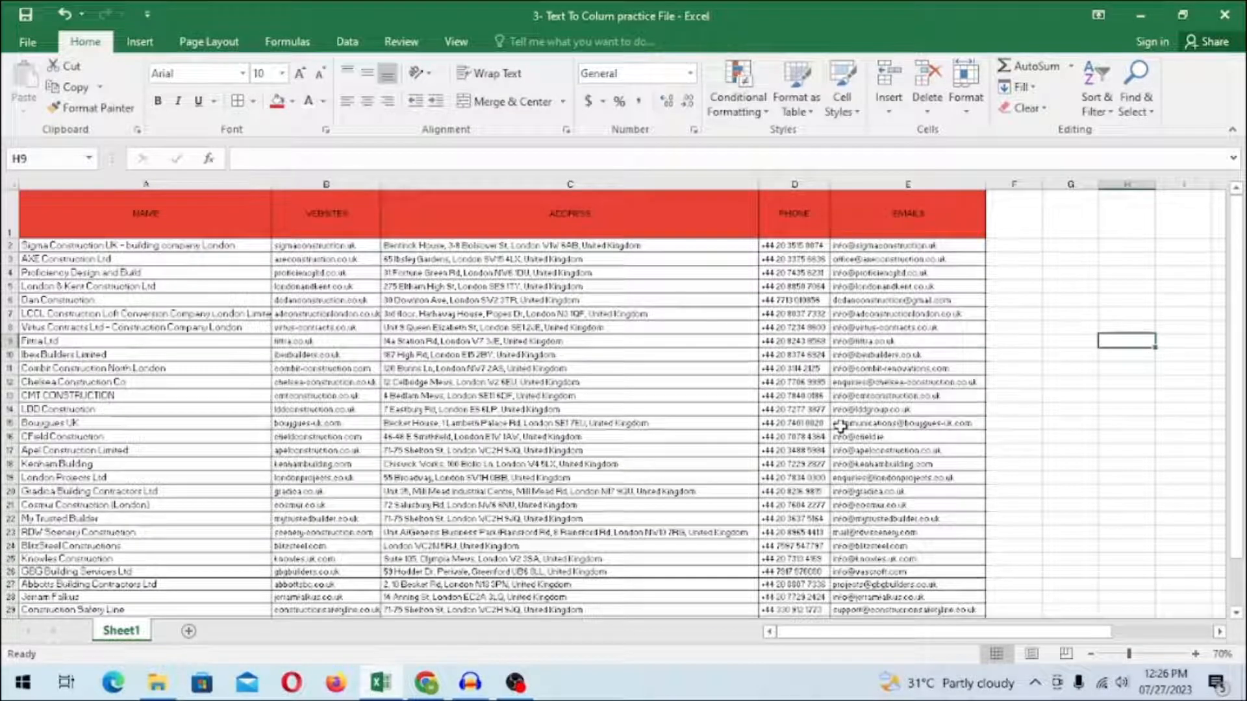
{"action": "scroll", "coordinate": [840, 426], "scroll_direction": "up", "scroll_amount": 2}
{"action": "mouse_move", "coordinate": [974, 632]}
{"action": "left_mouse_down"}
{"action": "mouse_move", "coordinate": [970, 642]}
{"action": "mouse_move", "coordinate": [994, 633]}
{"action": "left_mouse_up"}
{"action": "left_click", "coordinate": [739, 443]}
{"action": "key", "text": "ctrl+Down"}
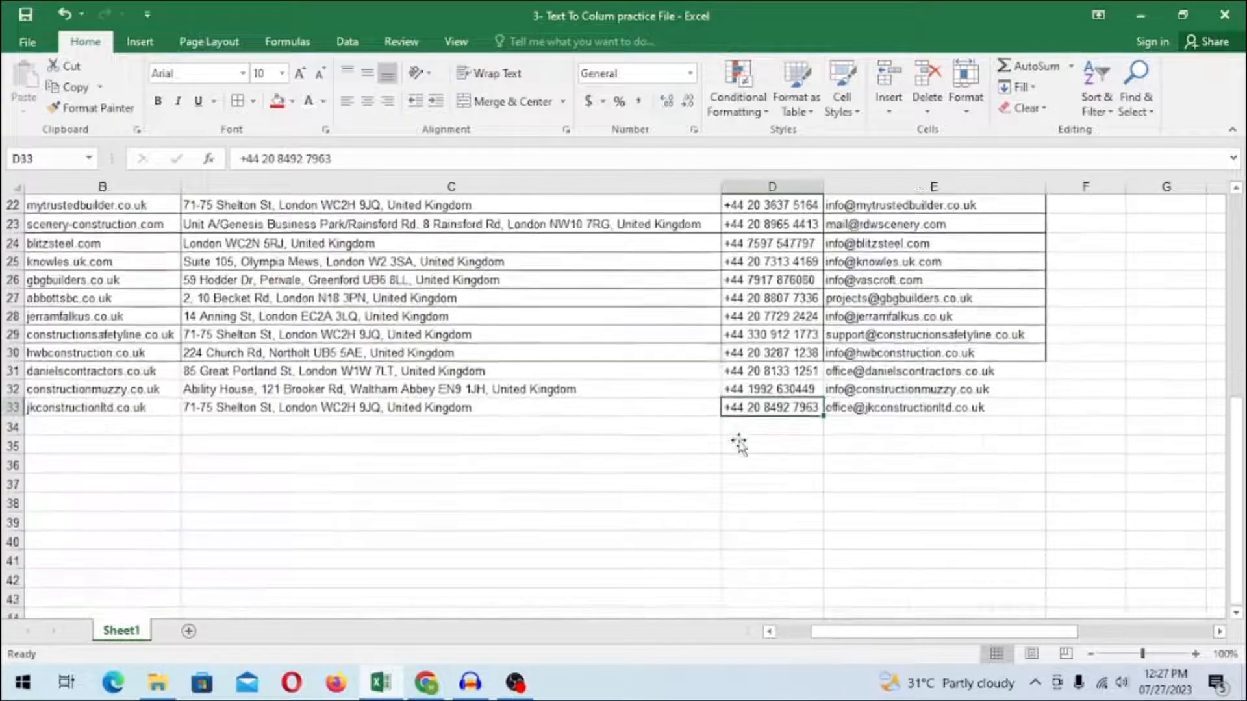
{"action": "scroll", "coordinate": [739, 443], "scroll_direction": "up", "scroll_amount": 7}
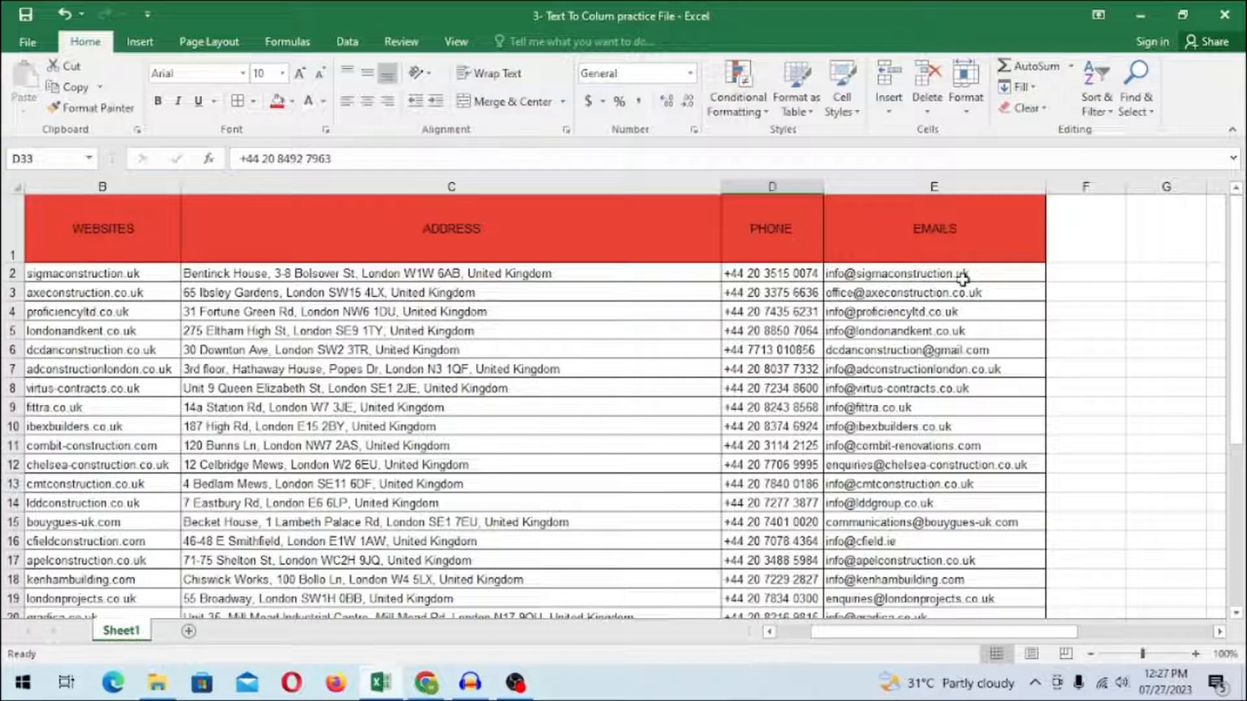
Replace every .UK in the EMAILS column with GMAIL.COM and check the changed entries down the list.
{"action": "left_click", "coordinate": [960, 182]}
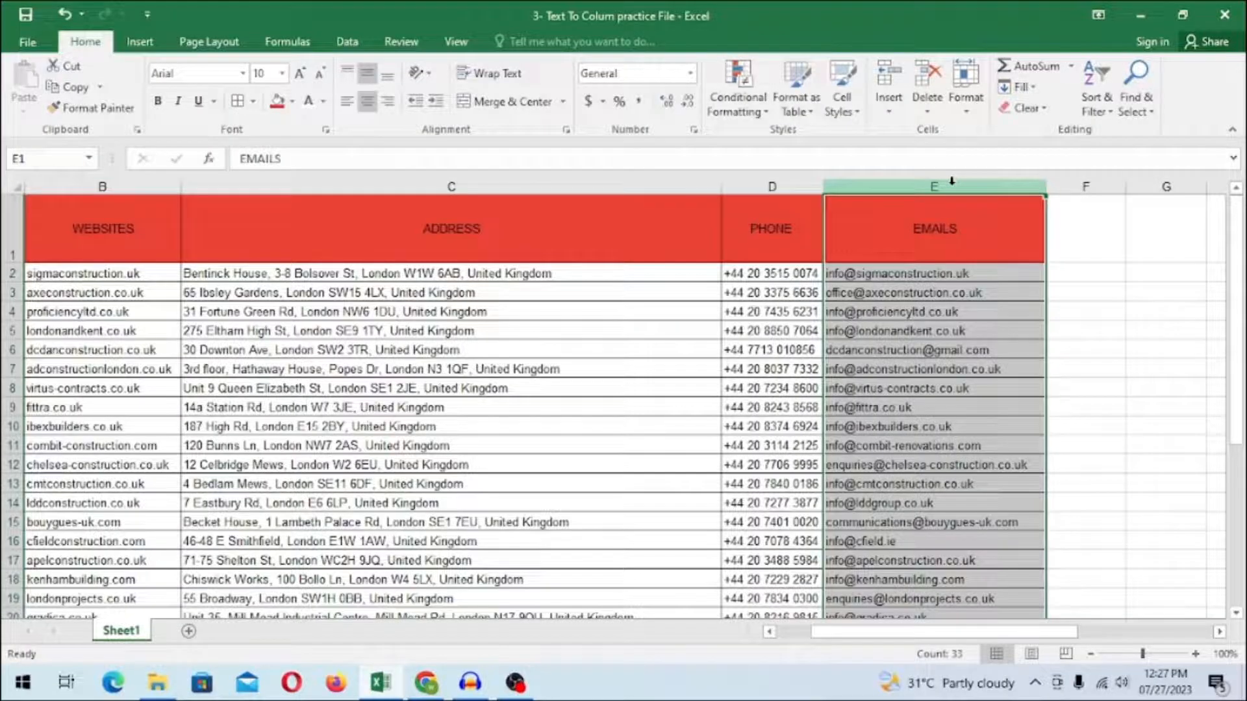
{"action": "key", "text": "ctrl+h"}
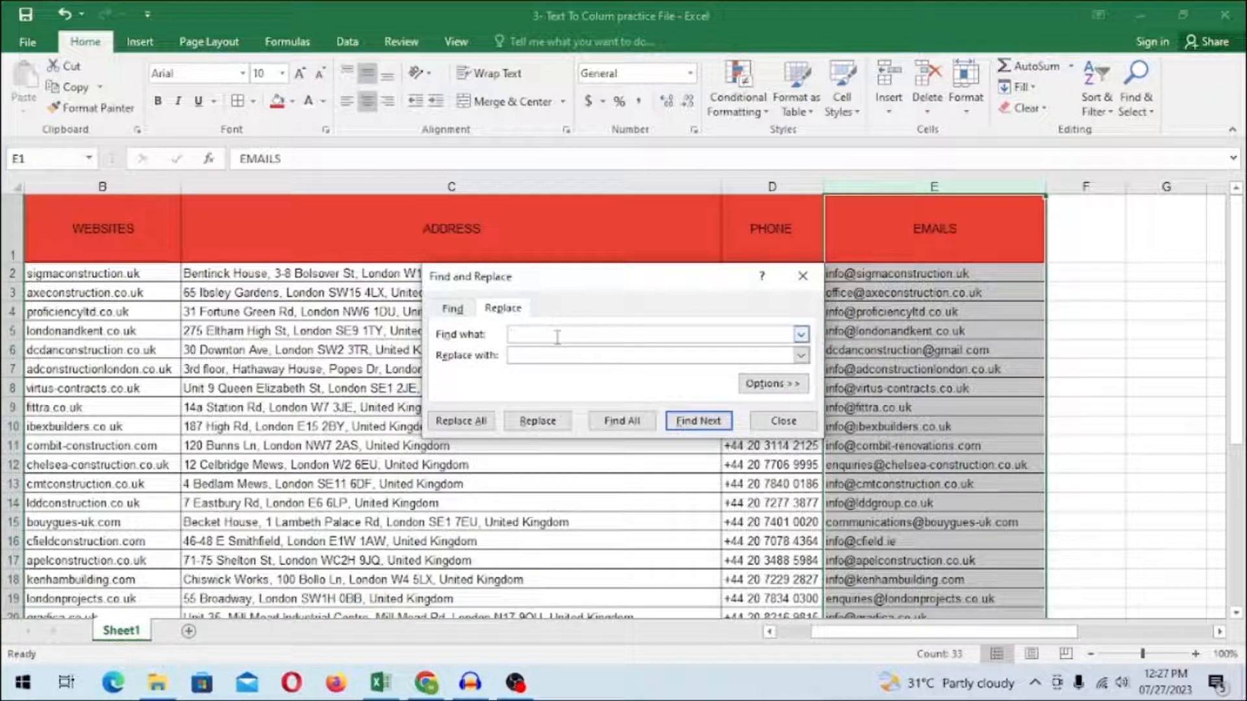
{"action": "type", "text": ".co"}
{"action": "left_click", "coordinate": [560, 355]}
{"action": "type", "text": "GMAIL.COM"}
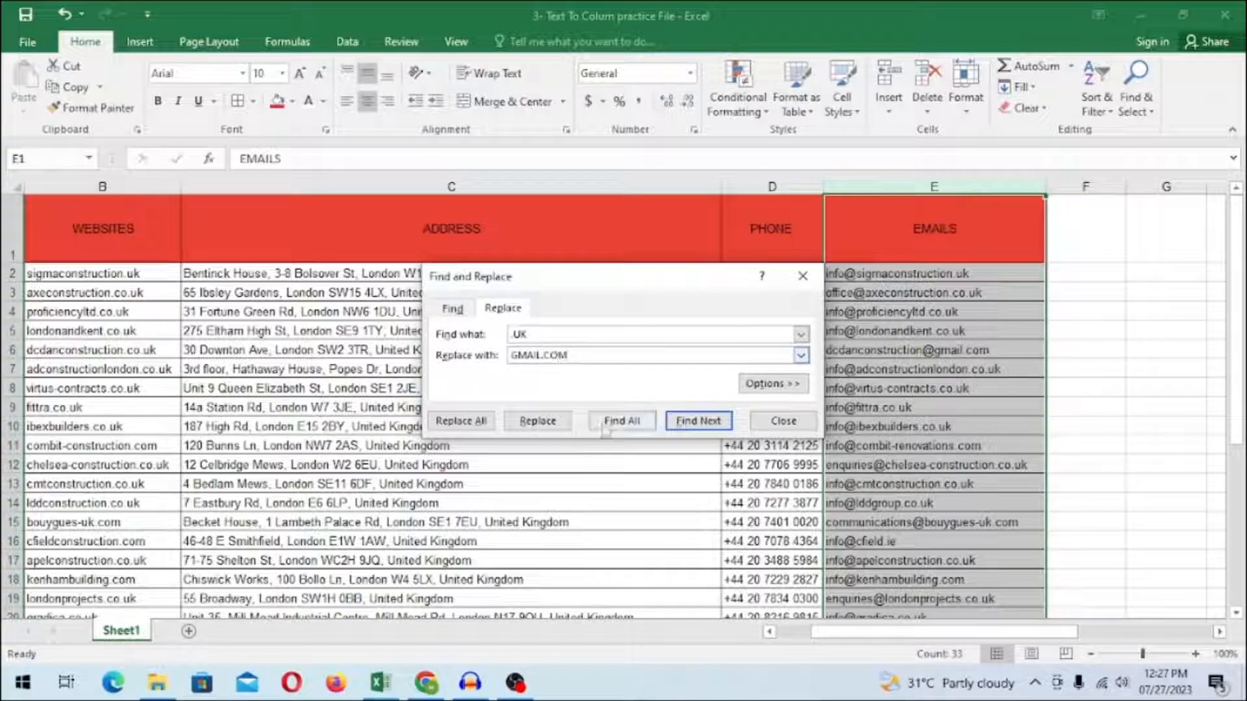
{"action": "left_click", "coordinate": [481, 427]}
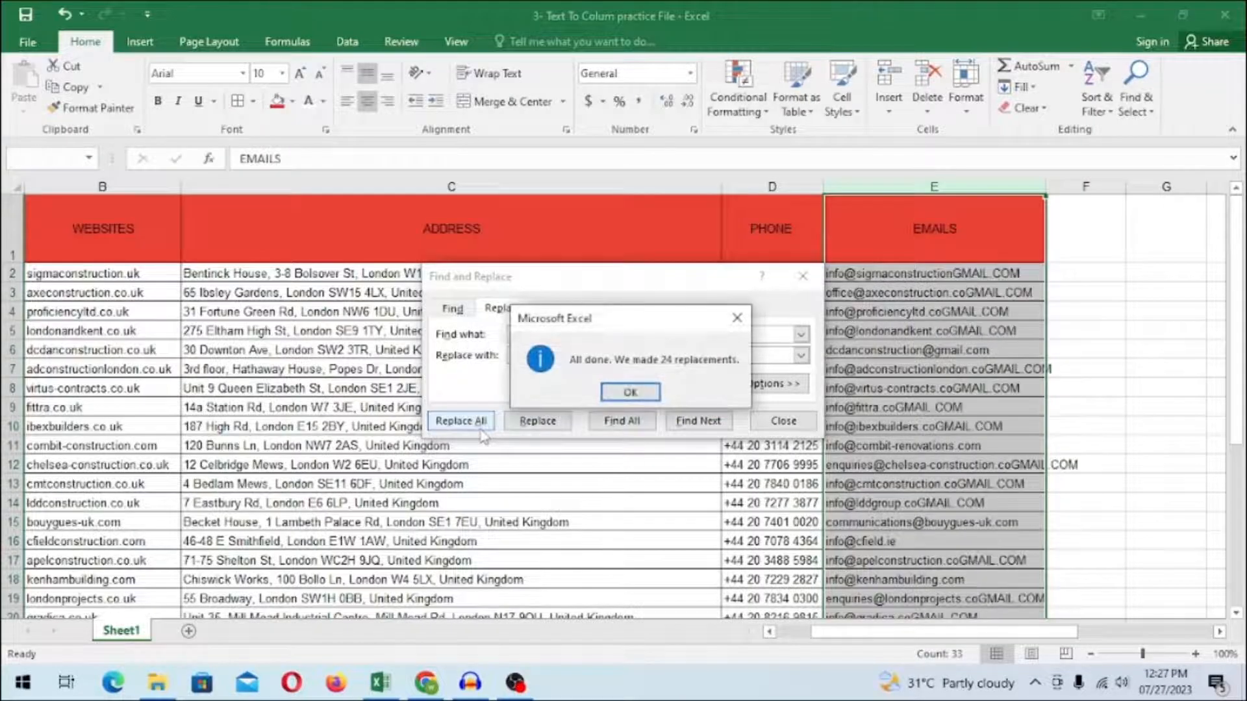
{"action": "left_click", "coordinate": [701, 392]}
{"action": "left_click", "coordinate": [804, 276]}
{"action": "left_click", "coordinate": [1150, 290]}
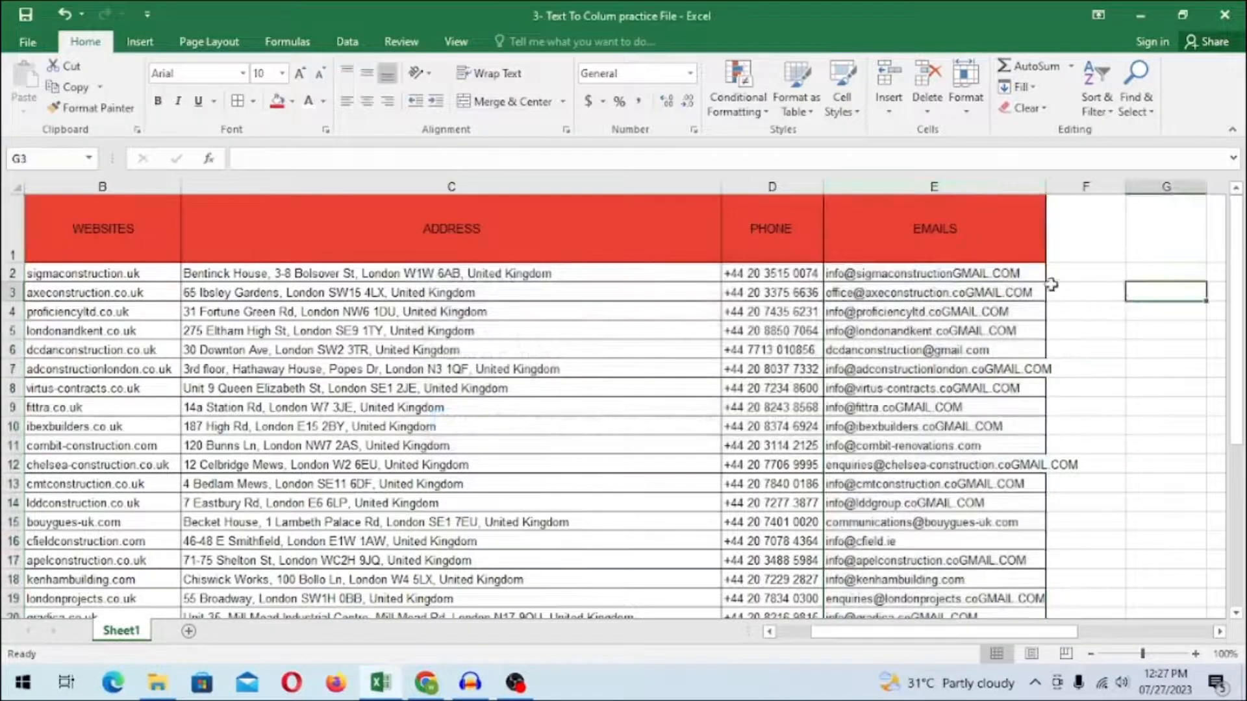
{"action": "scroll", "coordinate": [1012, 295], "scroll_direction": "down", "scroll_amount": 1}
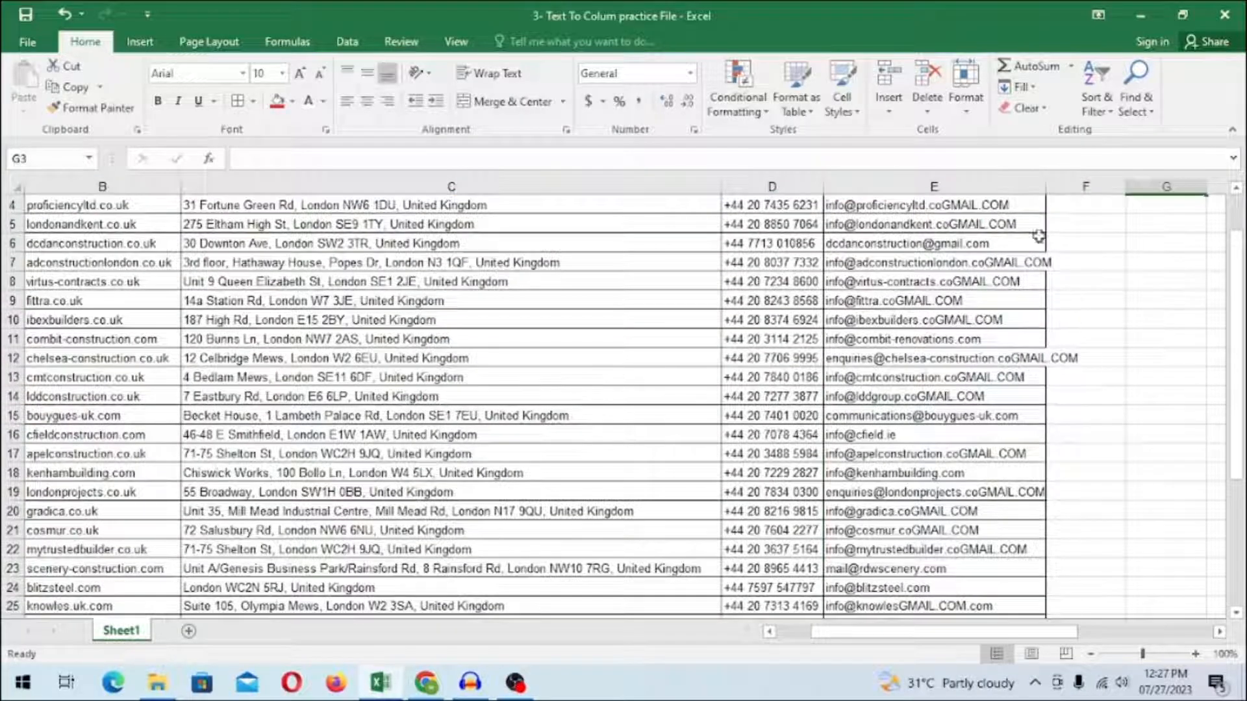
{"action": "scroll", "coordinate": [1030, 384], "scroll_direction": "down", "scroll_amount": 2}
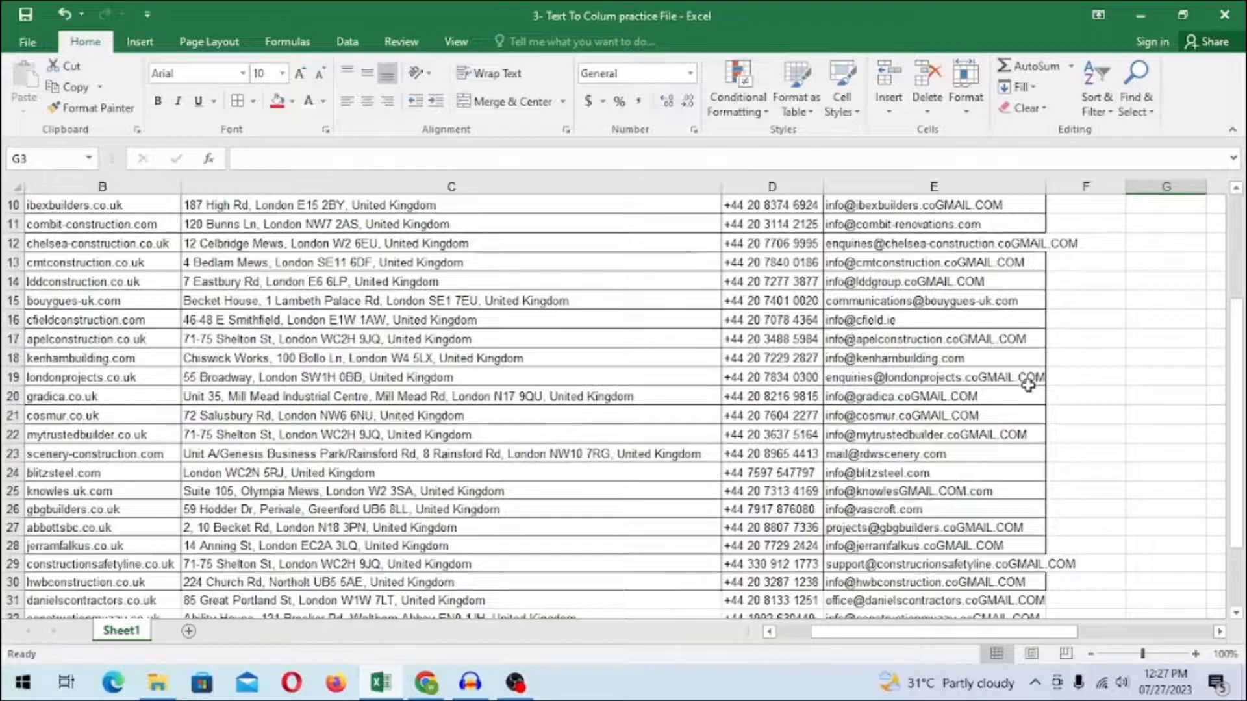
{"action": "scroll", "coordinate": [1030, 384], "scroll_direction": "up", "scroll_amount": 3}
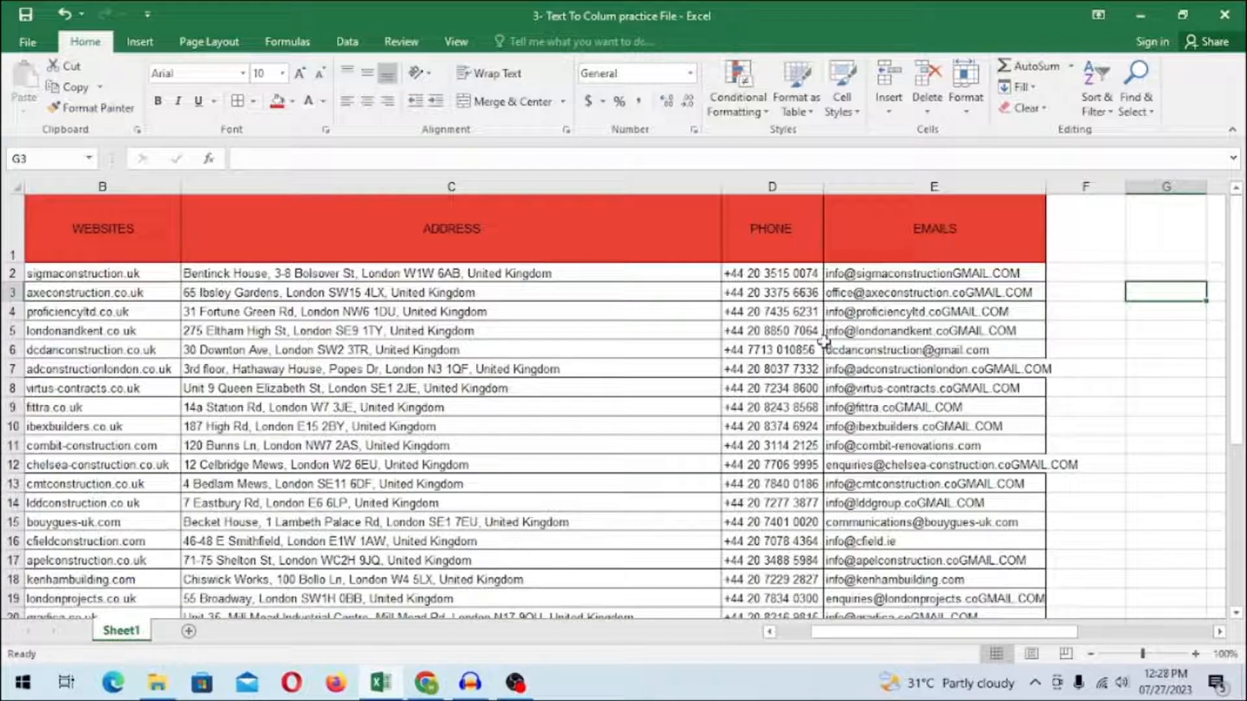
Delete the last three characters of the postcode in C4 and clear the address in C9.
{"action": "double_click", "coordinate": [395, 312]}
{"action": "key", "text": "BackSpace"}
{"action": "key", "text": "BackSpace"}
{"action": "key", "text": "BackSpace"}
{"action": "left_click", "coordinate": [395, 406]}
{"action": "key", "text": "BackSpace"}
{"action": "left_click", "coordinate": [398, 392]}
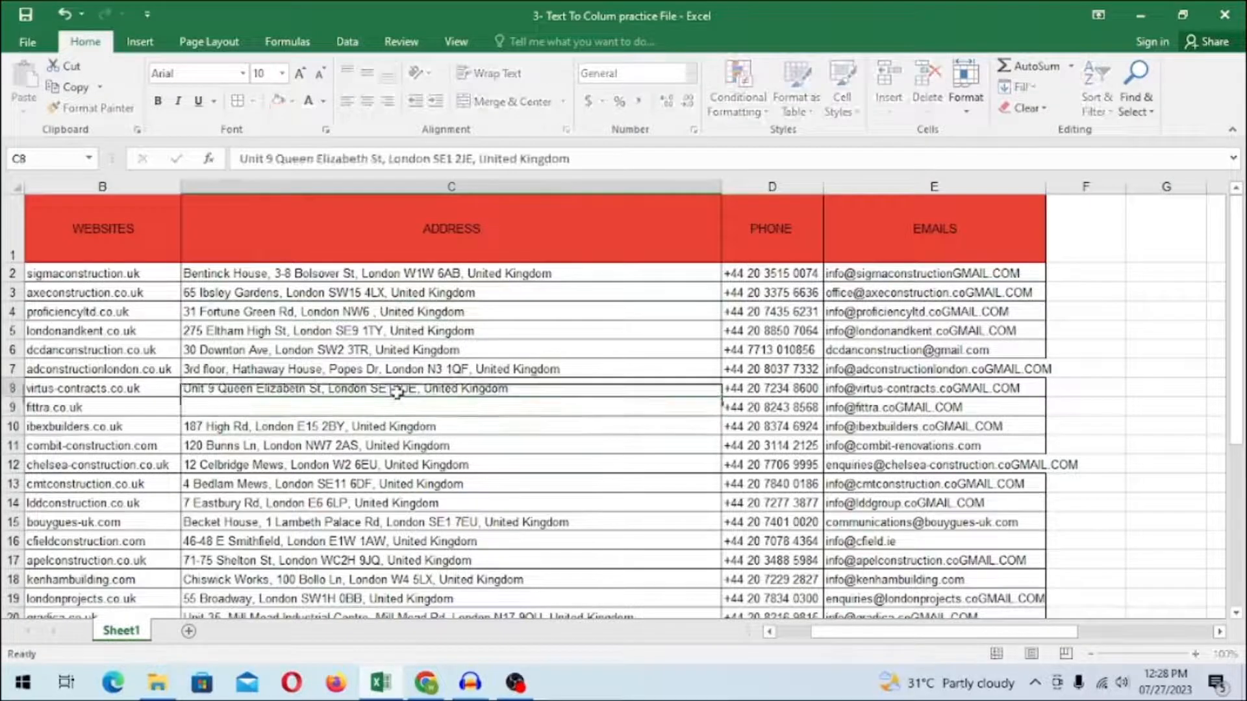